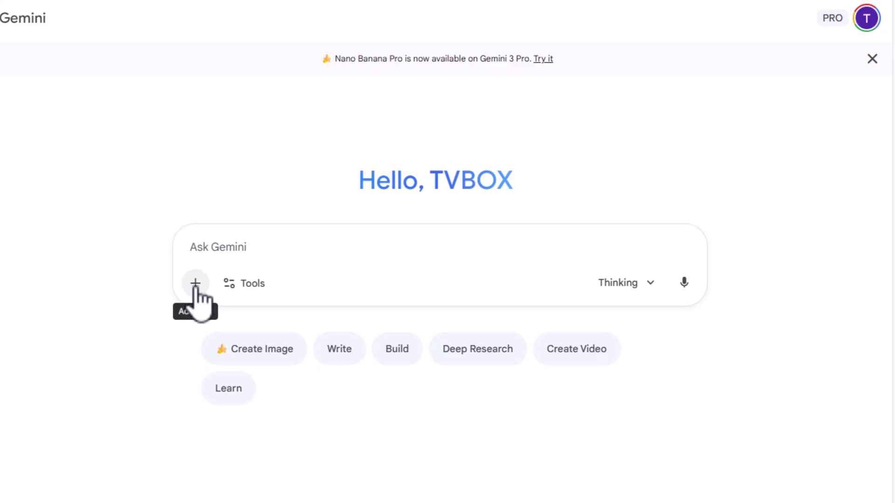
# Attach the suspect sketch image from the Nano_Banana_Pro folder to the prompt.
pyautogui.click(196, 285)
pyautogui.click(242, 158)
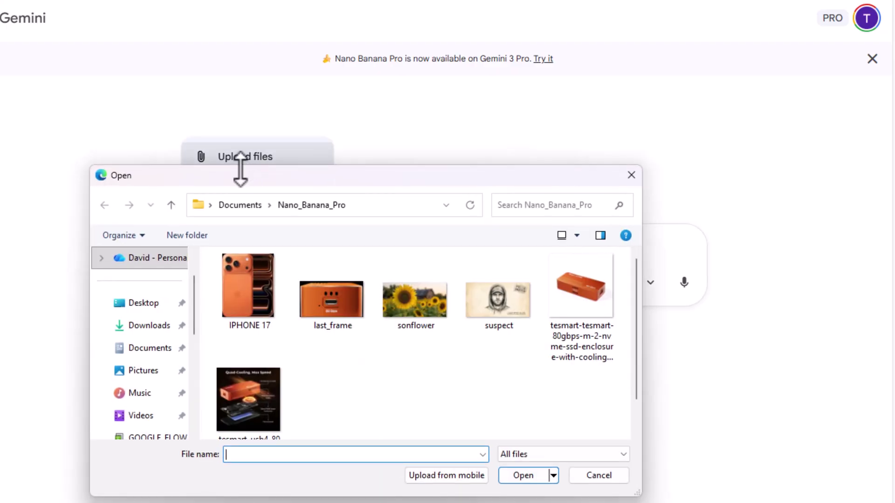
pyautogui.click(495, 294)
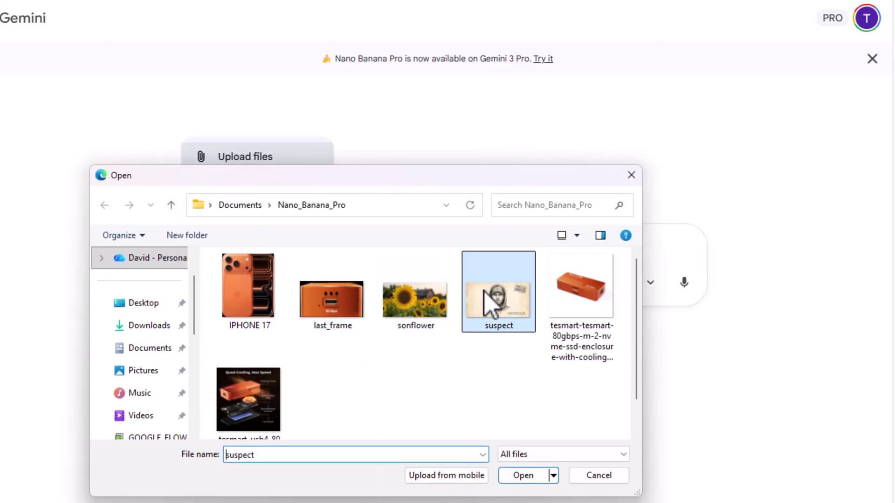
pyautogui.click(522, 477)
# Submit the prompt "convert this sketch to a photorealistic colored image. Suspect only. Remove all other objects." and enlarge the generated image.
pyautogui.click(310, 274)
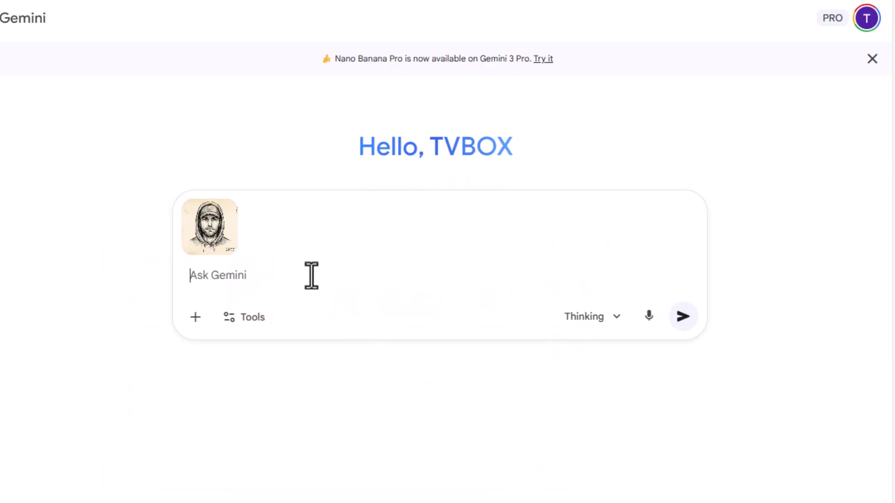
pyautogui.write('convert this sketch to a photorealistic colored image')
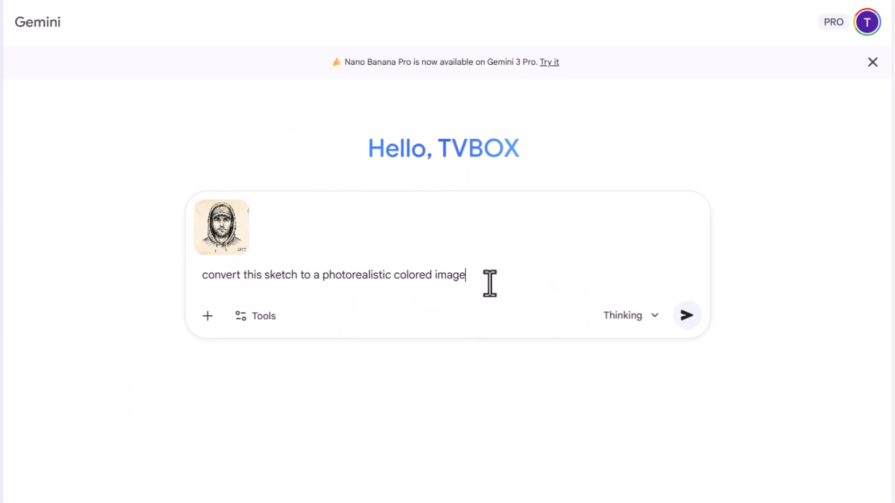
pyautogui.write('. S')
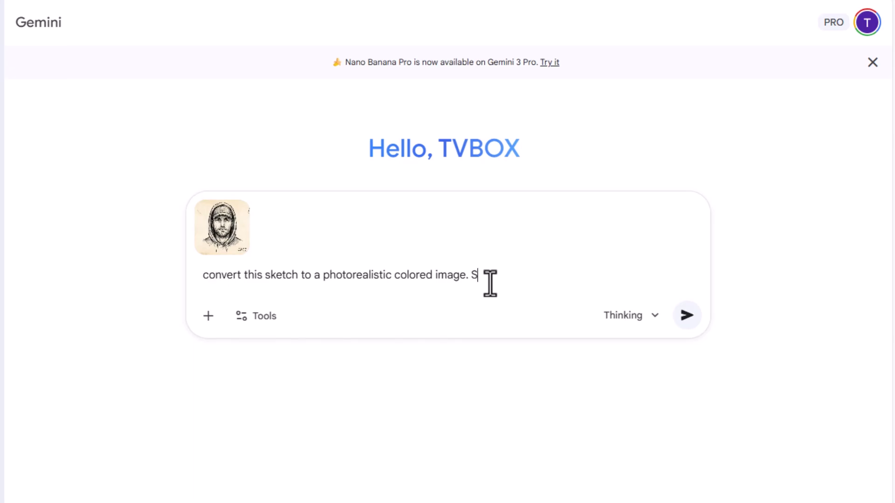
pyautogui.write('uspect only. Rem')
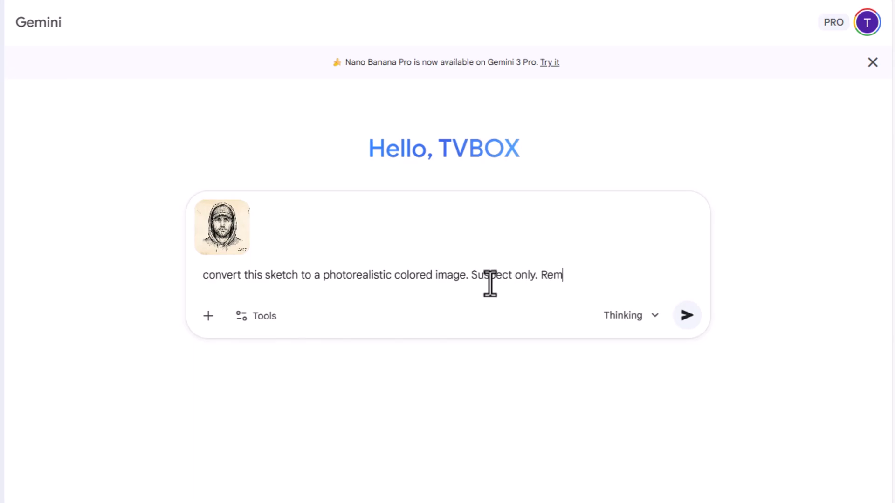
pyautogui.write('ove all other ob')
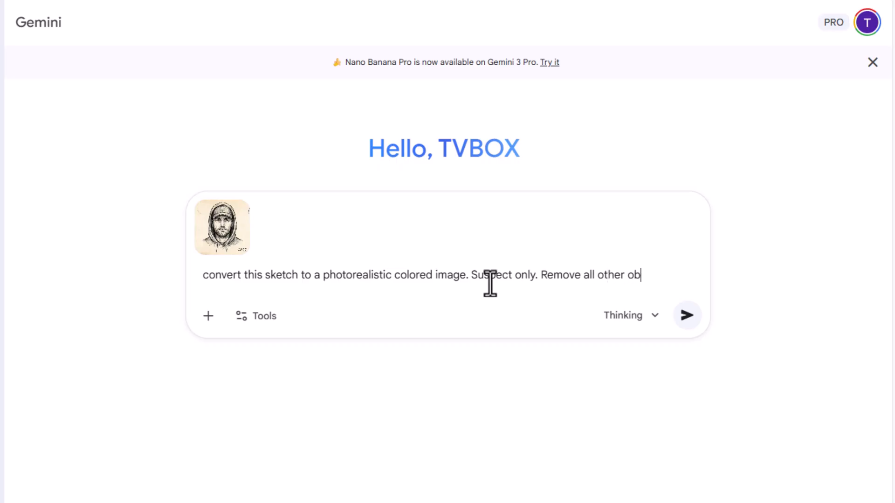
pyautogui.write('jects.jects.')
pyautogui.click(687, 315)
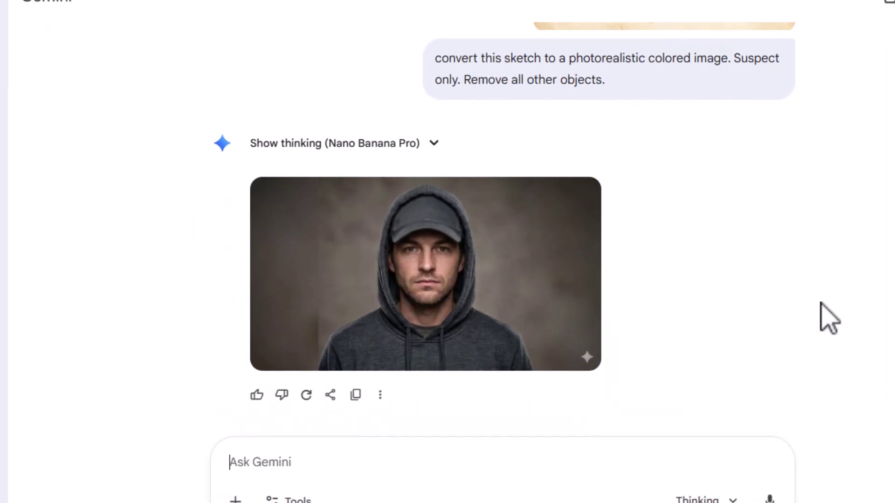
pyautogui.moveTo(502, 266)
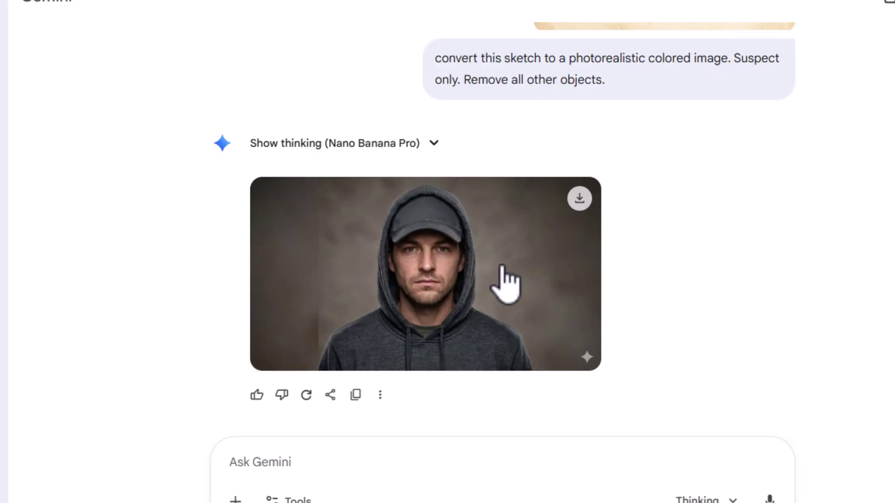
pyautogui.click(506, 282)
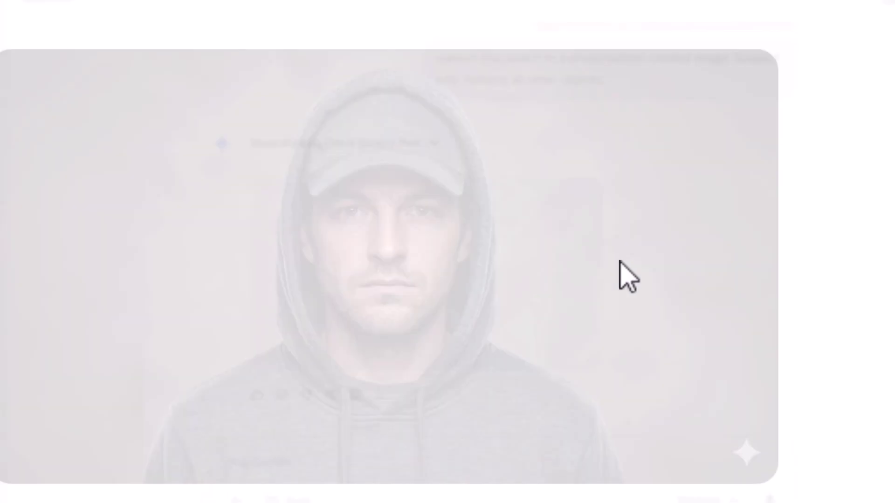
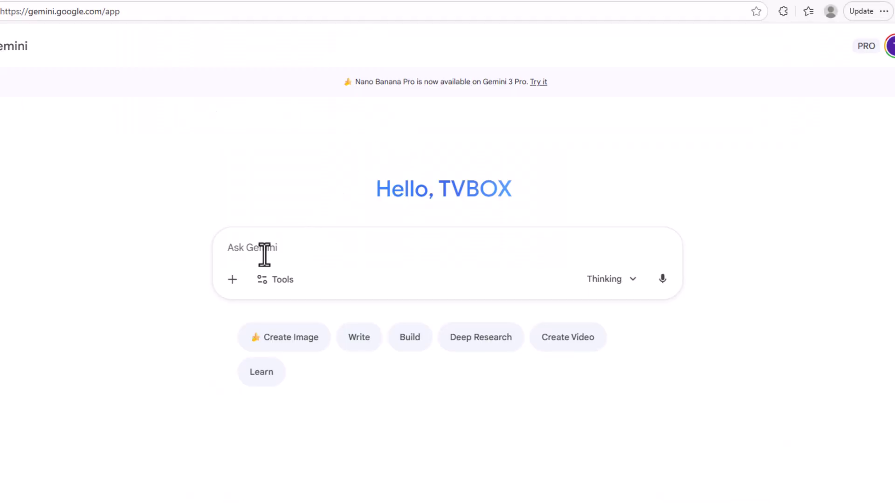
# Generate an image with the prompt "adele and ronaldo taking a selfie at a dinner party" and view it enlarged.
pyautogui.click(264, 255)
pyautogui.write('adele and ronaldo taking a selfie at a dinner party')
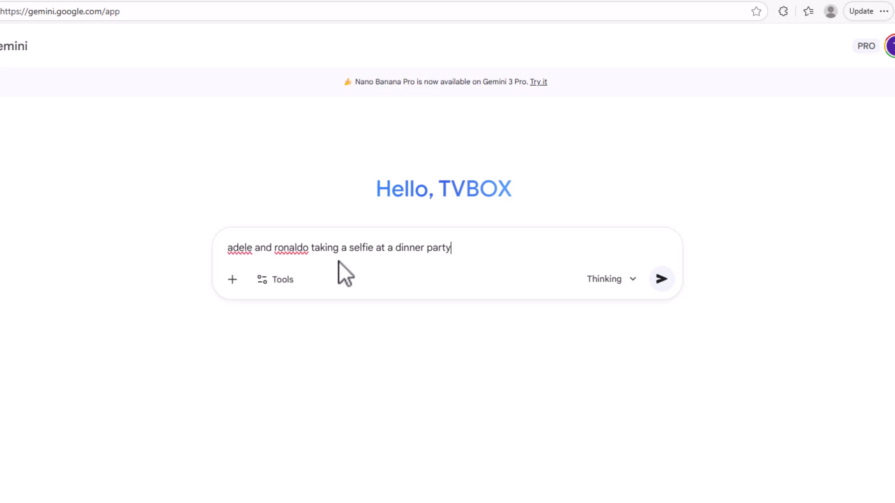
pyautogui.click(661, 278)
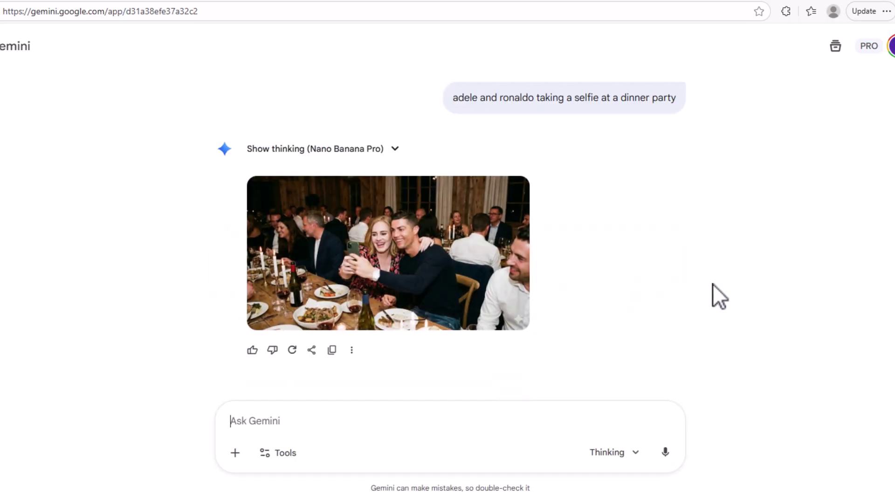
pyautogui.click(404, 254)
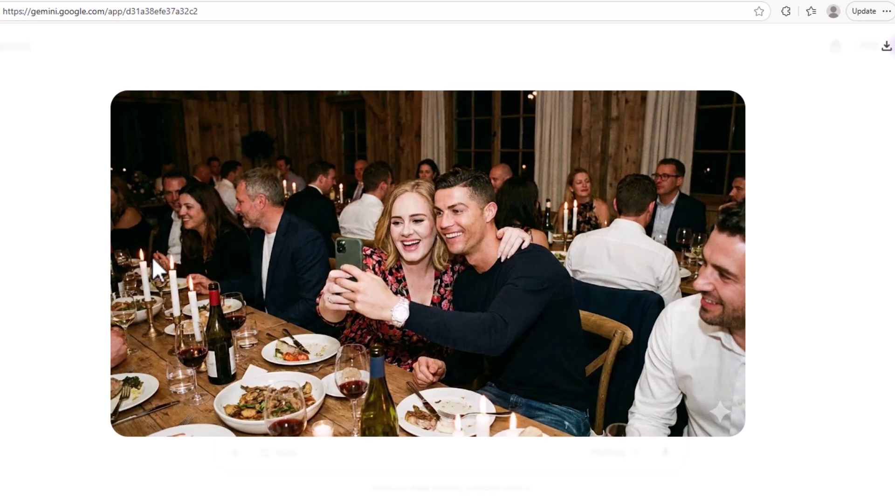
pyautogui.click(82, 261)
# Request the image edit "change ronaldo to messi." in the same chat and view the edited image enlarged.
pyautogui.click(289, 425)
pyautogui.write('c')
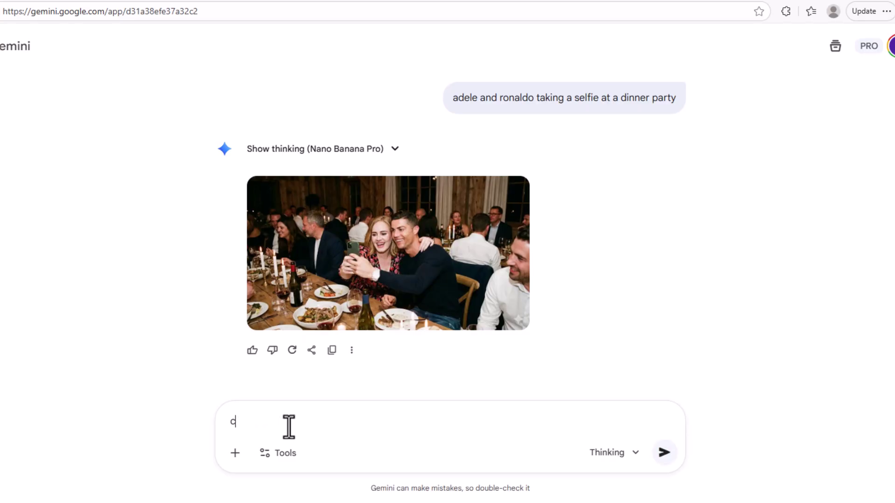
pyautogui.write('hange ronaldo to messi')
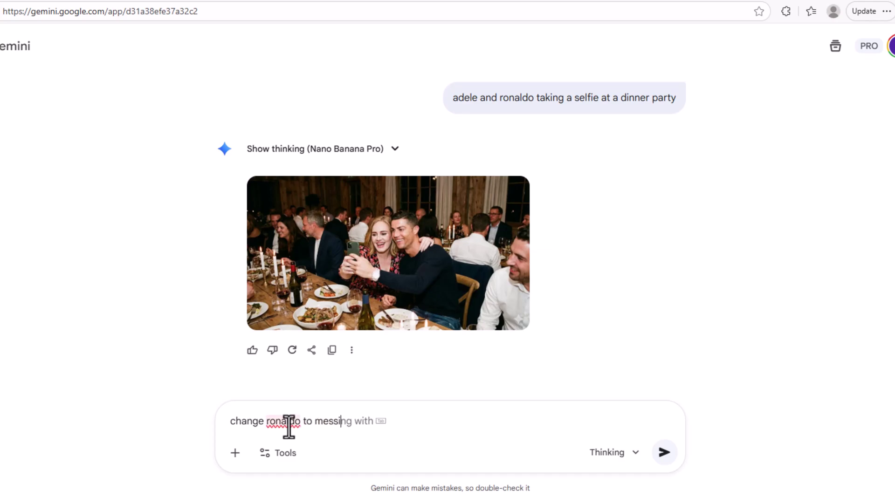
pyautogui.write('.')
pyautogui.click(665, 454)
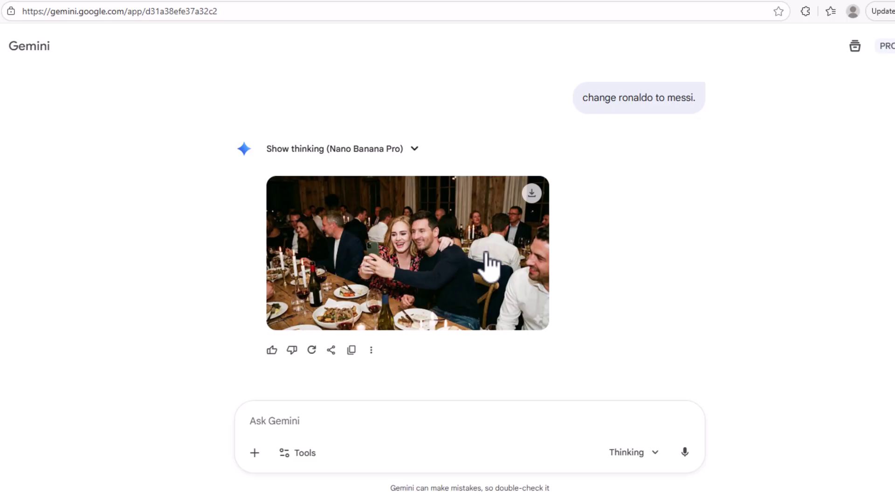
pyautogui.click(485, 256)
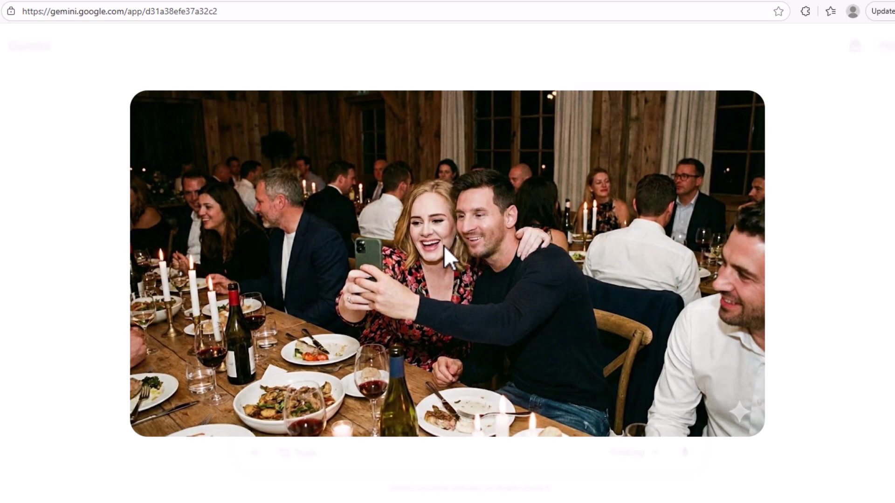
pyautogui.click(94, 312)
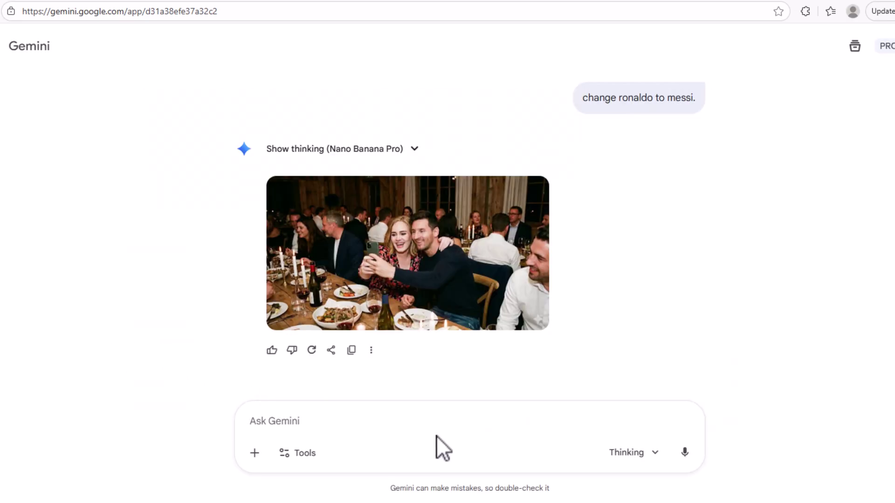
# Request the follow-up edit "change adele to taylor swift" and view the new image enlarged.
pyautogui.write('change ')
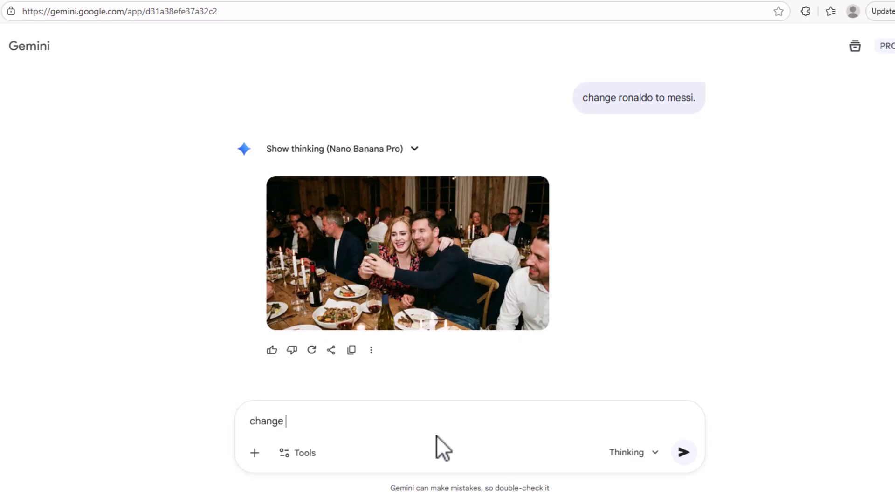
pyautogui.write('adele to taylor swift')
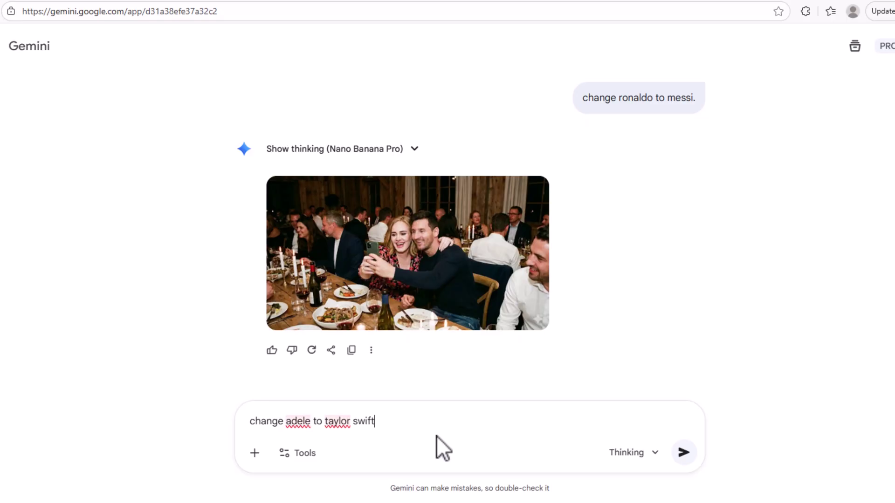
pyautogui.press('Return')
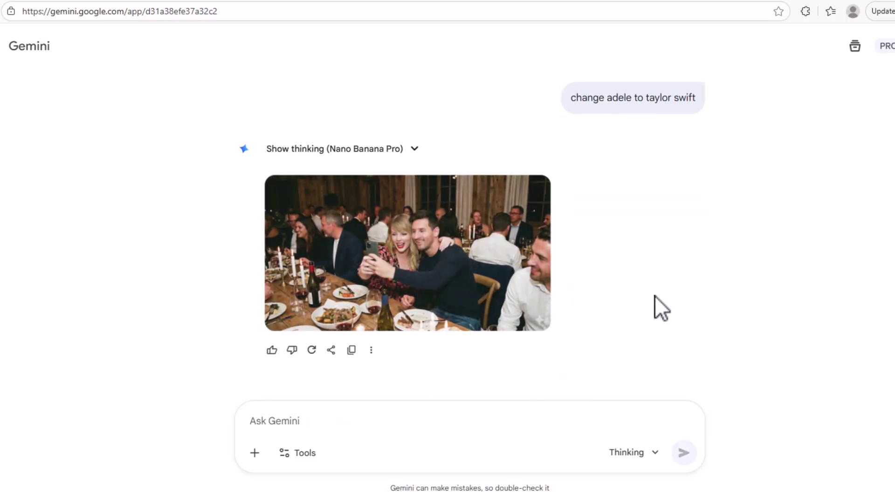
pyautogui.click(437, 249)
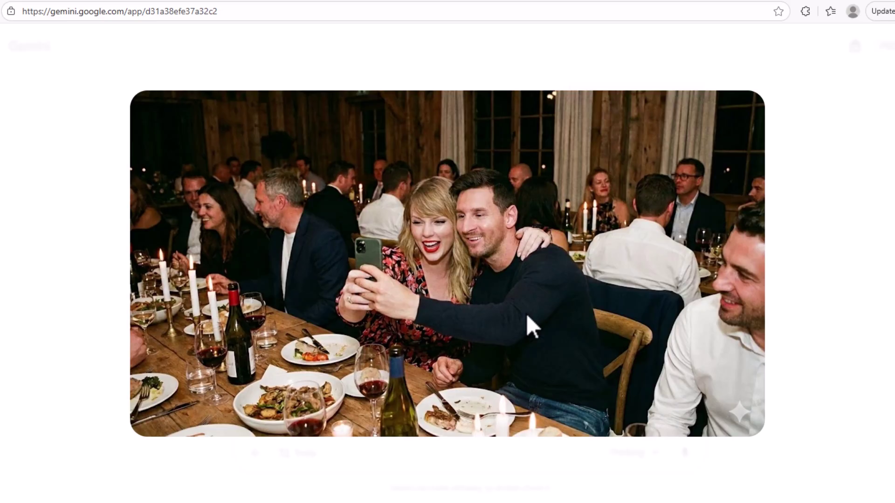
pyautogui.click(97, 272)
# Start a new chat and attach the old_picture image from the Nano_Banana_Pro folder.
pyautogui.hotkey('ctrl', 'shift', 'o')
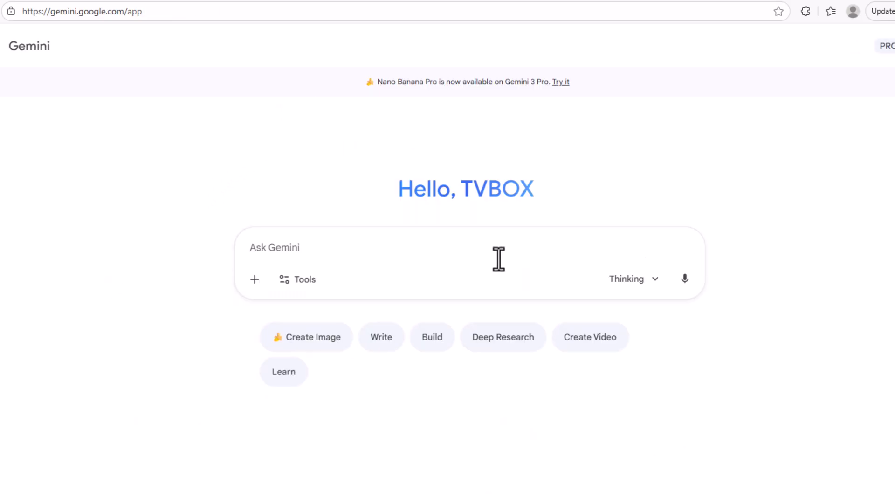
pyautogui.click(255, 280)
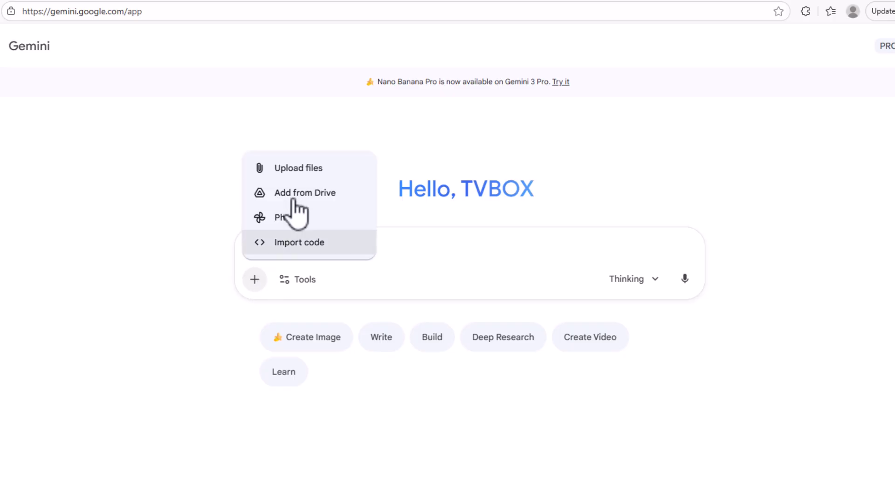
pyautogui.click(298, 170)
pyautogui.click(515, 293)
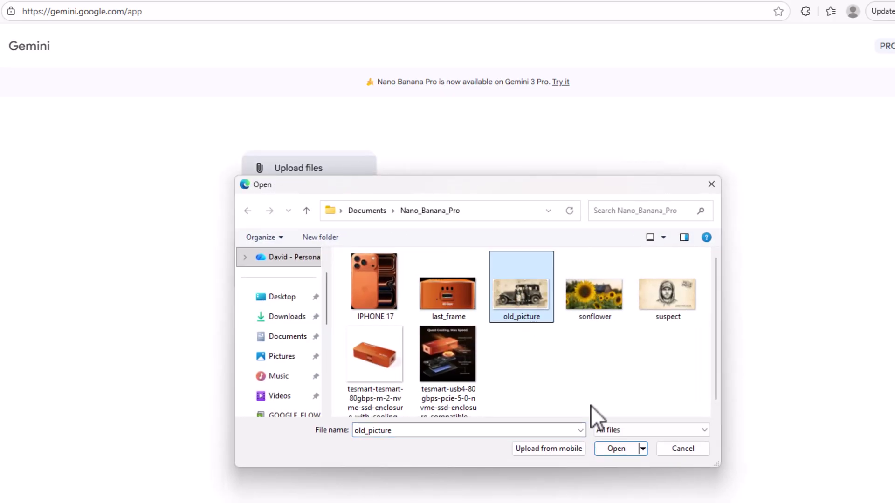
pyautogui.click(613, 450)
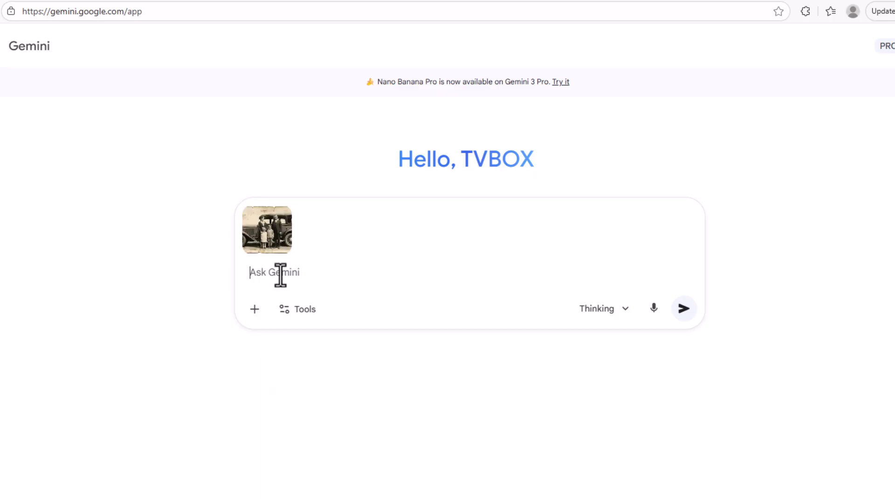
# Submit the prompt "Restore and colorize this picture, remove any scratches and restore any torn or ripped areas" and view the original enlarged.
pyautogui.write('Restore and colorize this picture, remove any scratches and restore any torn or ripped areas')
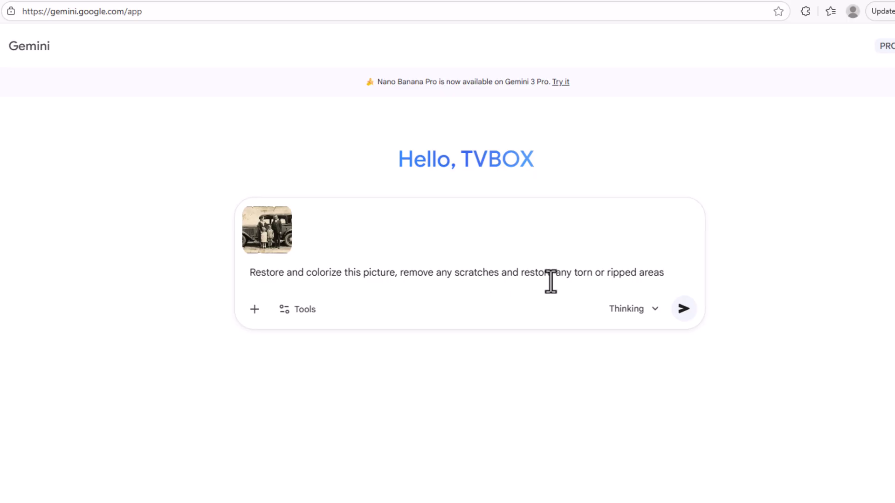
pyautogui.click(683, 308)
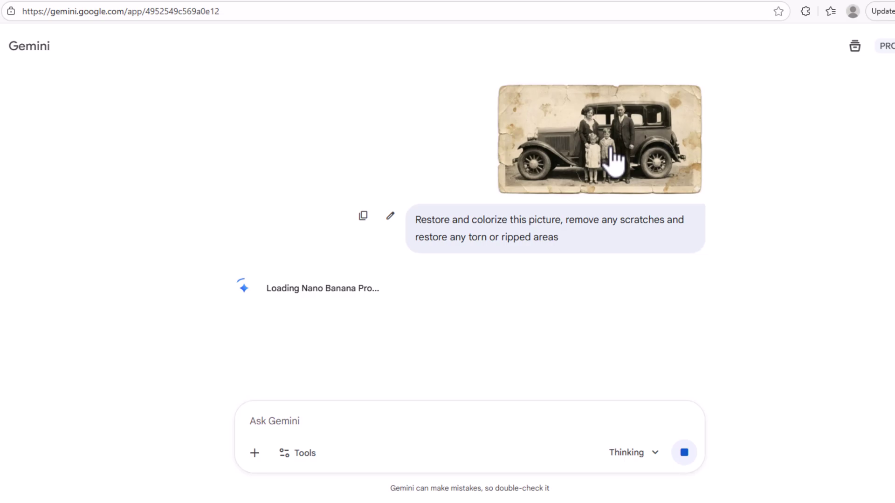
pyautogui.click(612, 151)
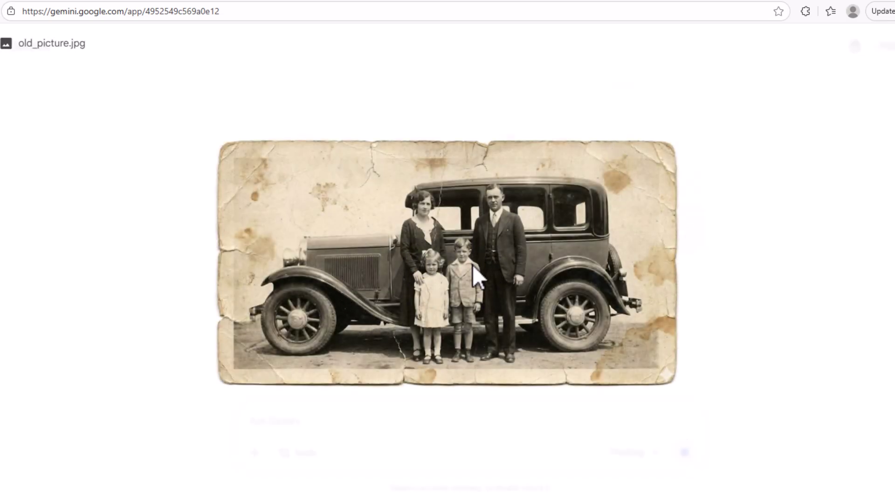
pyautogui.click(139, 212)
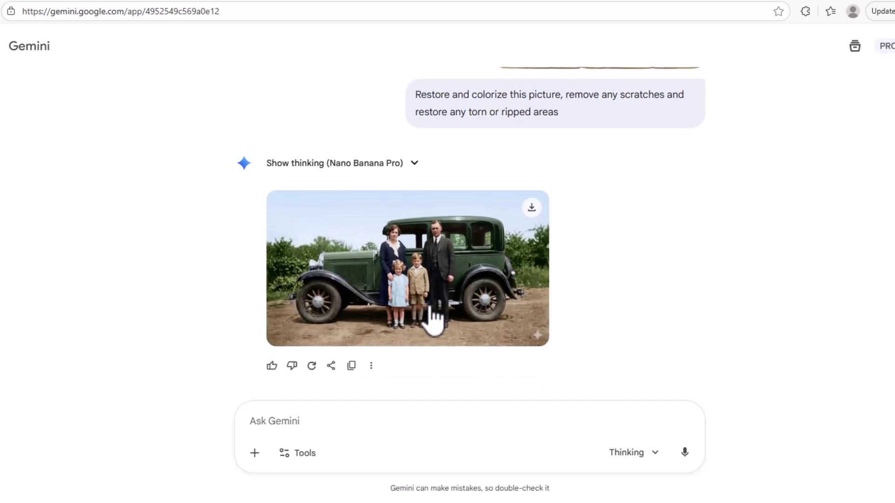
# Compare the restored, colorized car photo with the original old_picture.jpg by viewing each one enlarged.
pyautogui.click(411, 290)
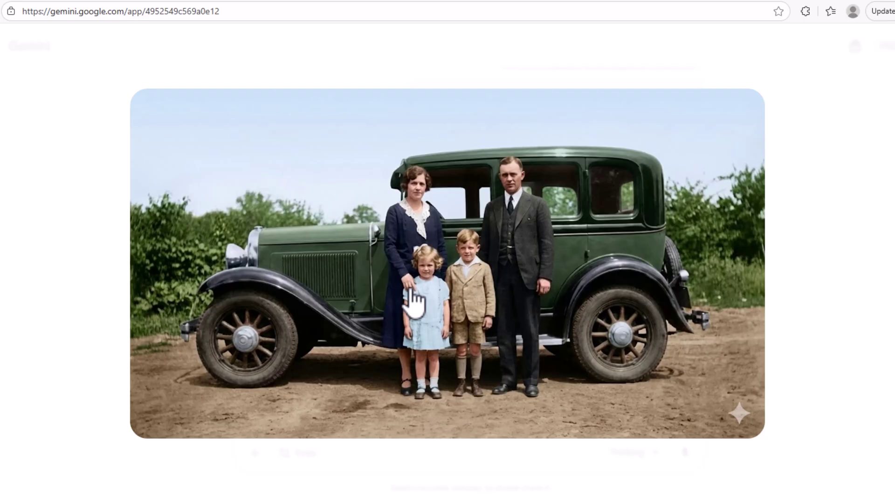
pyautogui.click(77, 267)
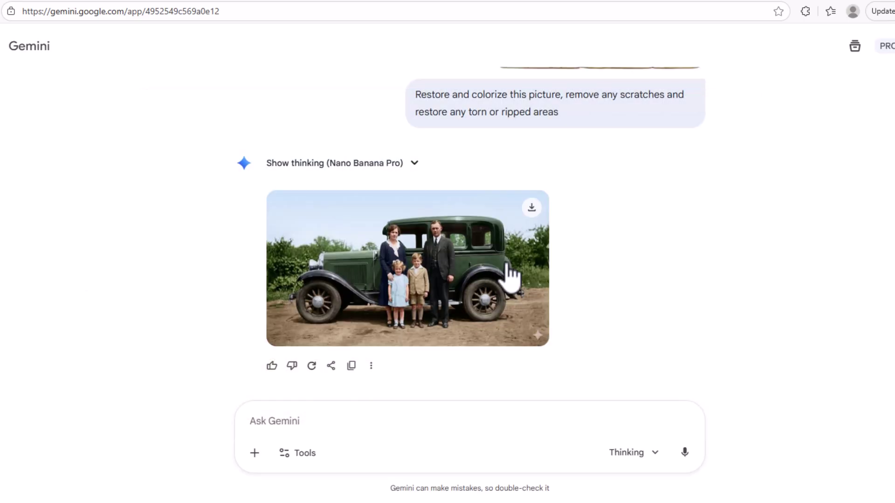
pyautogui.scroll(3, 628, 251)
pyautogui.click(590, 163)
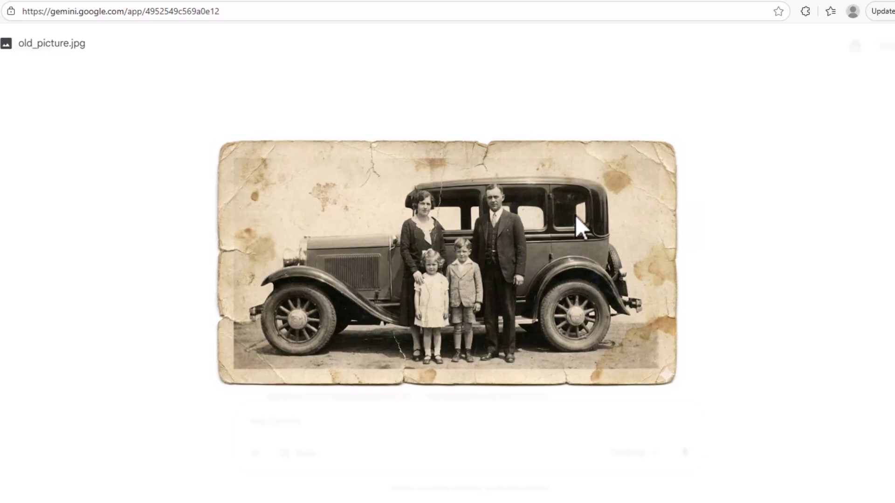
pyautogui.click(121, 288)
pyautogui.scroll(-3, 449, 319)
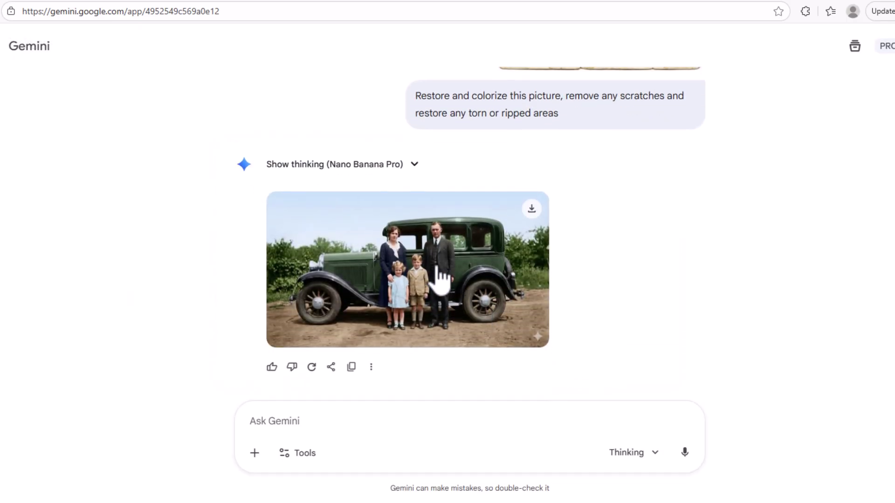
# View the restored, colorized car photo enlarged once more and return to the chat.
pyautogui.click(437, 269)
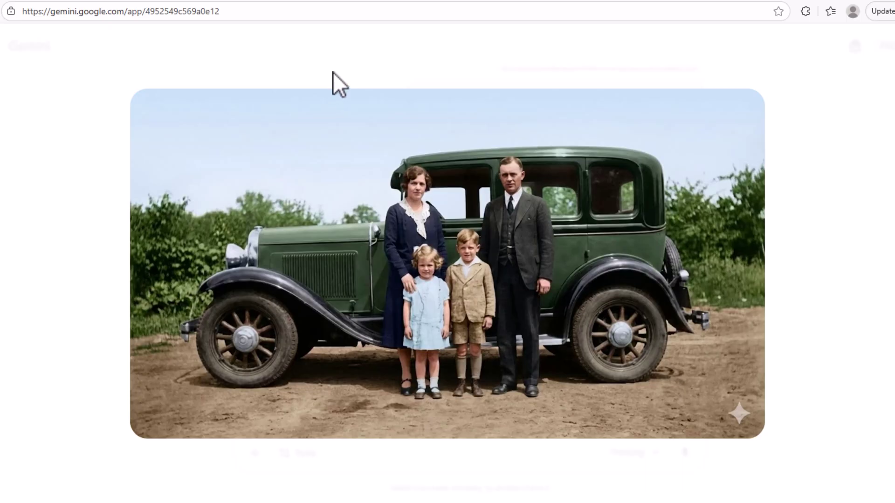
pyautogui.click(91, 215)
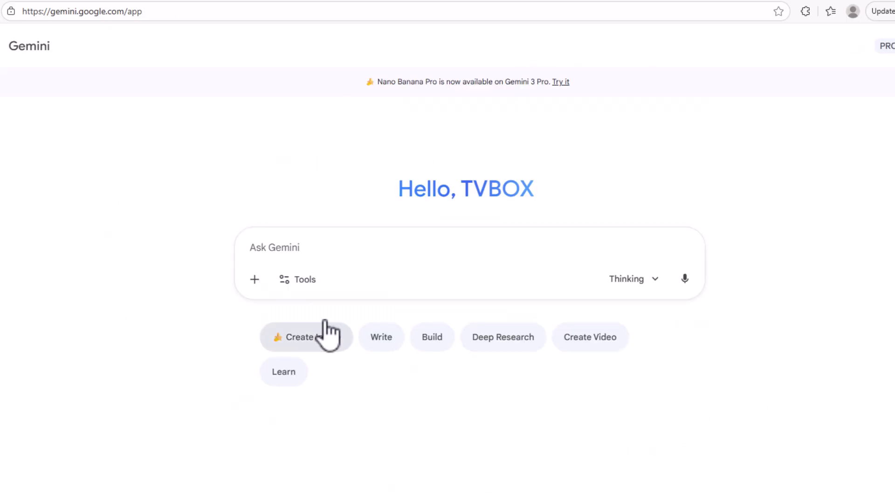
# Attach the cartoon_sketch.jpg image to the prompt of a new chat.
pyautogui.click(253, 287)
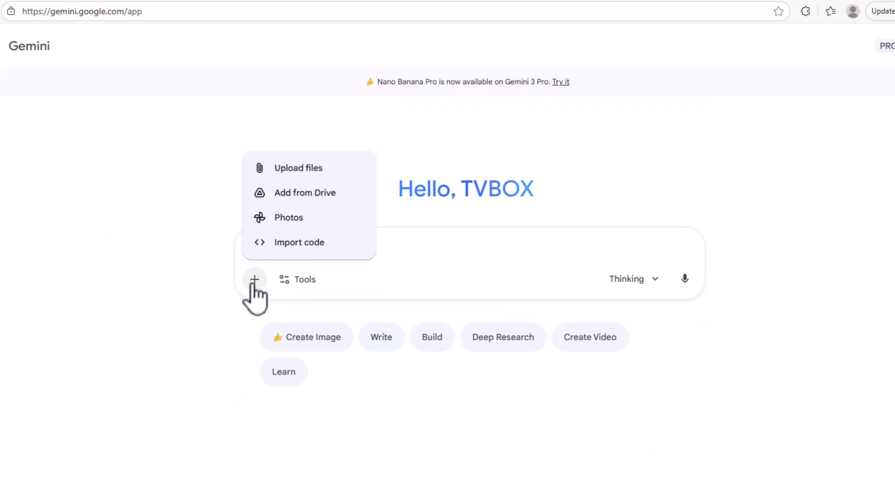
pyautogui.click(306, 170)
pyautogui.click(374, 296)
pyautogui.click(606, 450)
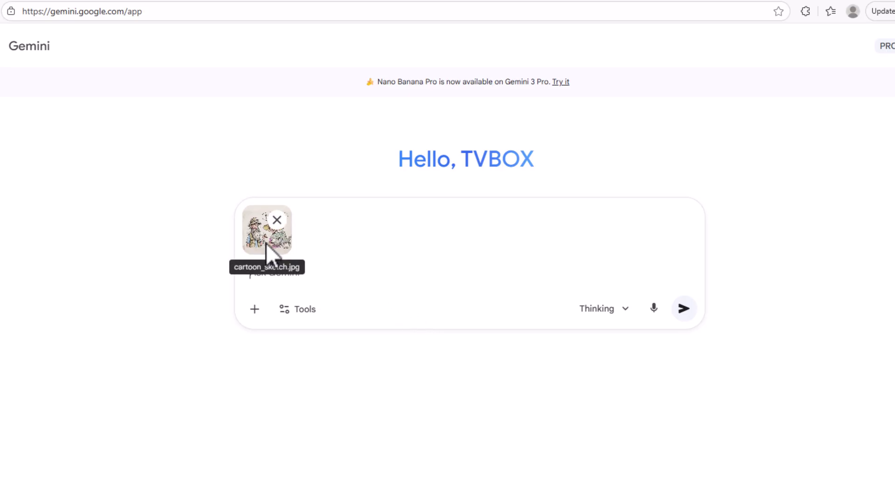
# Submit the prompt "Convert this to Pixar style image" and view the original cartoon_sketch.jpg enlarged.
pyautogui.click(273, 275)
pyautogui.write('Convert this to Pixar style image')
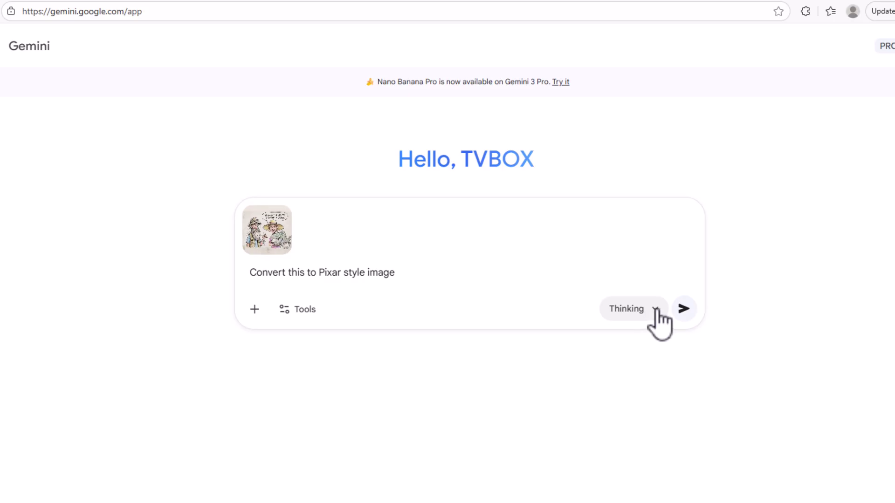
pyautogui.click(683, 310)
pyautogui.click(617, 153)
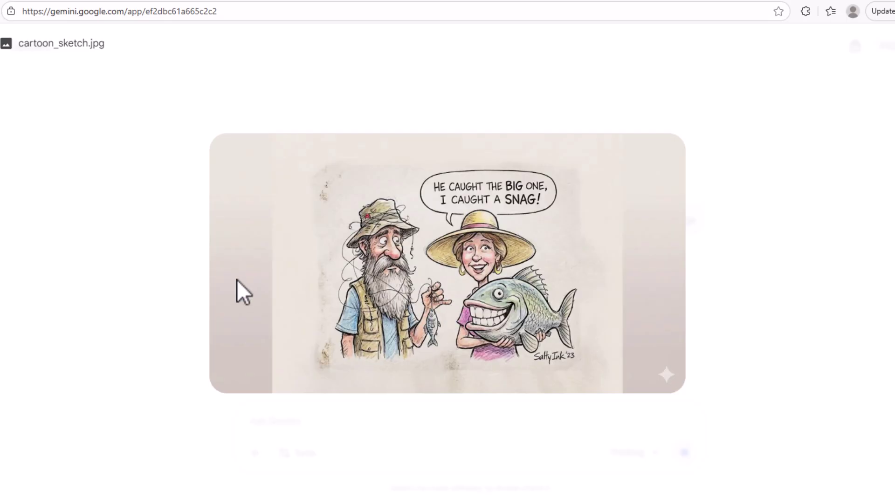
pyautogui.click(175, 252)
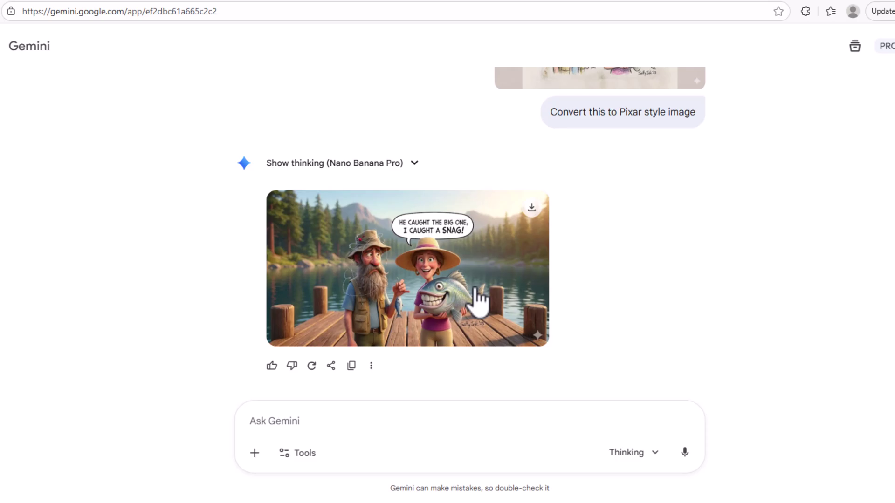
# Compare the generated Pixar-style image with the original cartoon_sketch.jpg by viewing each one enlarged.
pyautogui.click(480, 300)
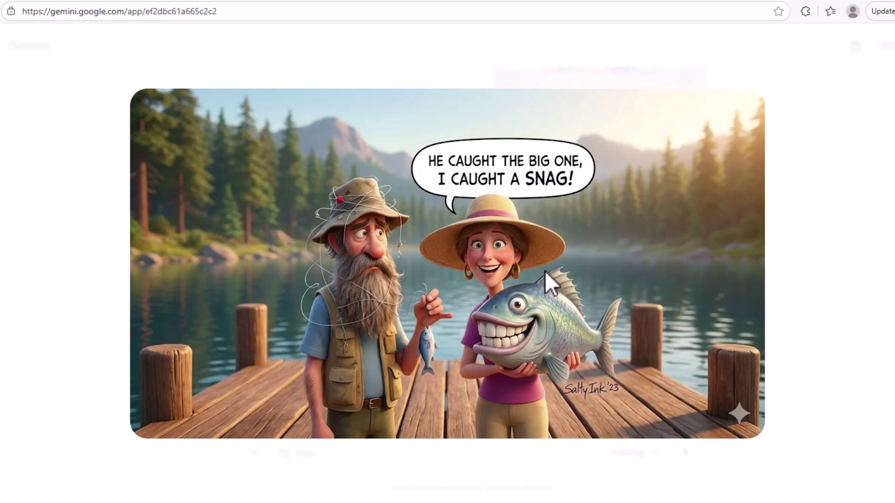
pyautogui.click(110, 258)
pyautogui.scroll(3, 609, 227)
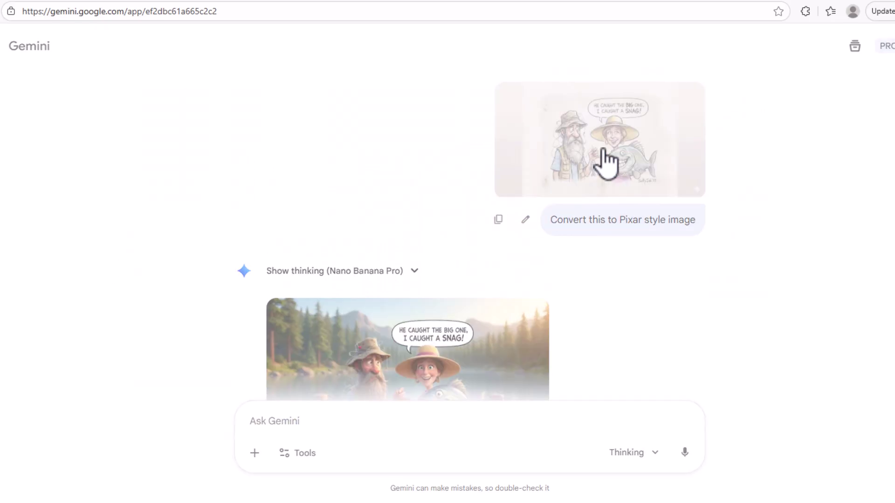
pyautogui.click(605, 163)
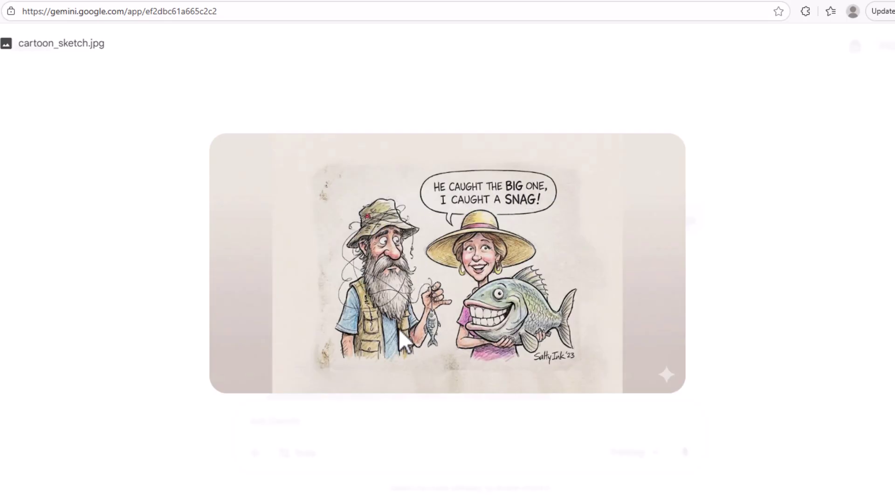
pyautogui.click(179, 296)
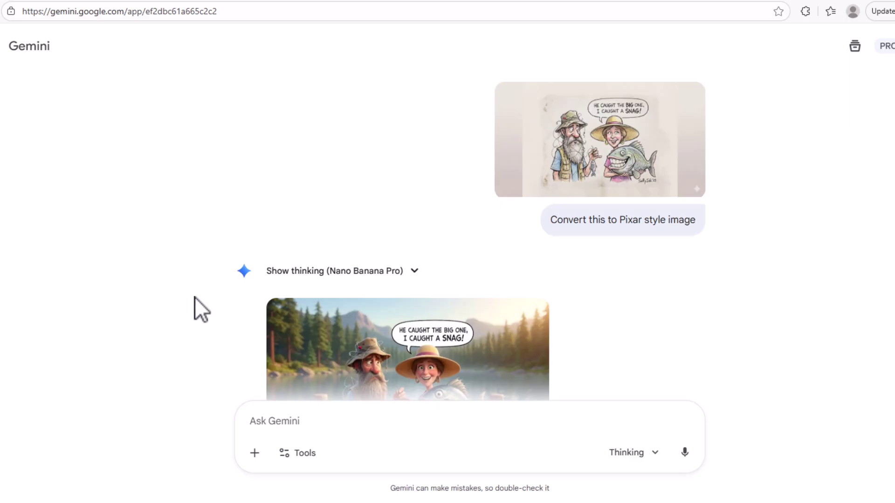
pyautogui.scroll(-2, 394, 308)
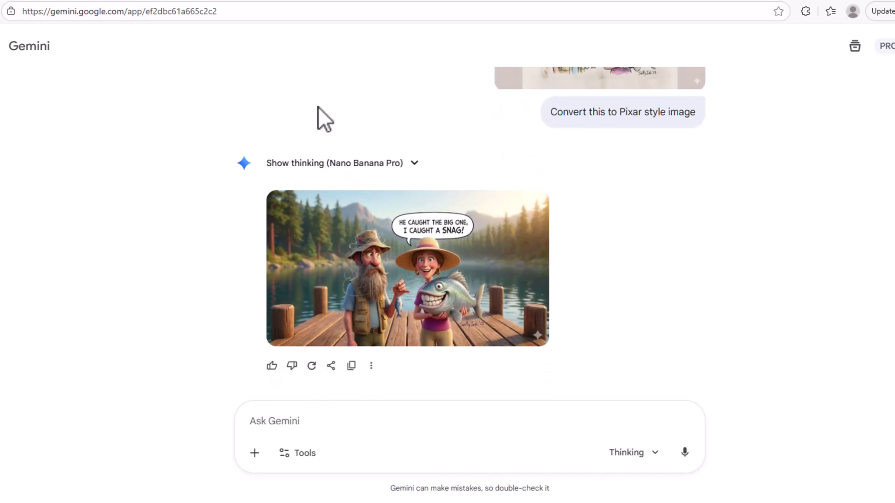
# Request the follow-up edit "Make this image to look photorealistic" and view the real-life humans version enlarged.
pyautogui.click(282, 421)
pyautogui.write('Make this image to look photorealistic')
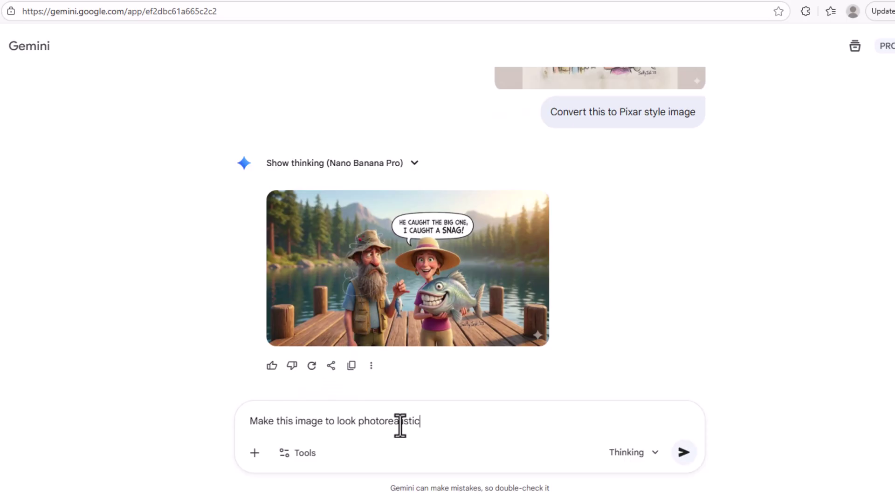
pyautogui.click(683, 454)
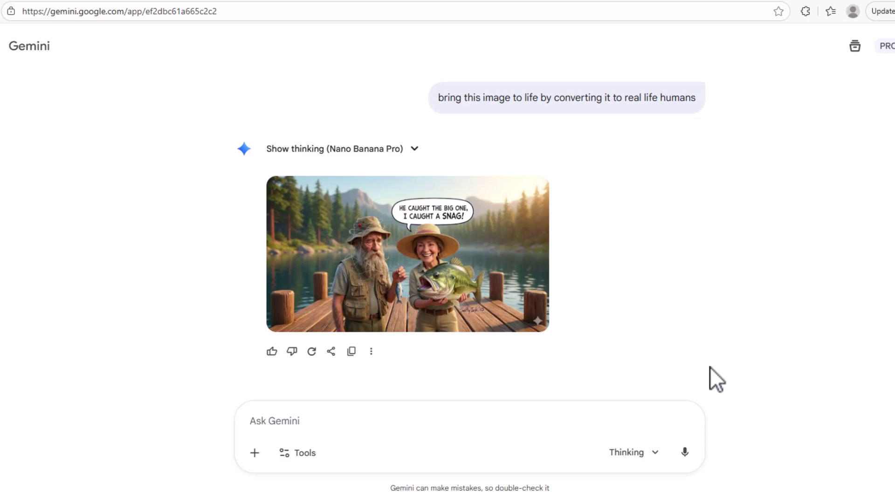
pyautogui.moveTo(508, 302)
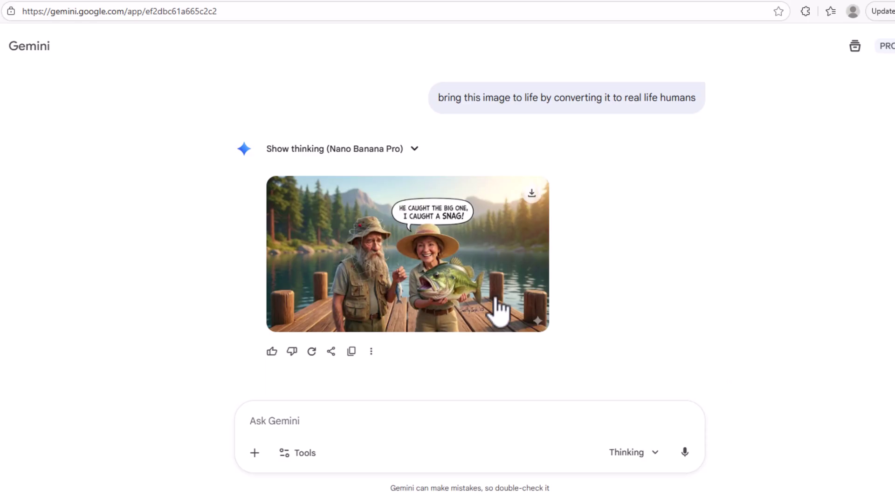
pyautogui.click(451, 274)
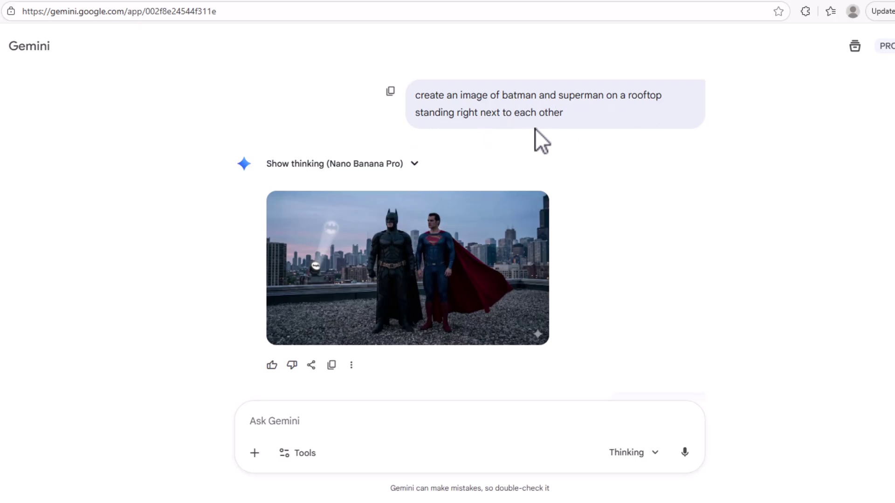
# View the batman and superman rooftop image and its "make it a daylight" version enlarged.
pyautogui.click(463, 270)
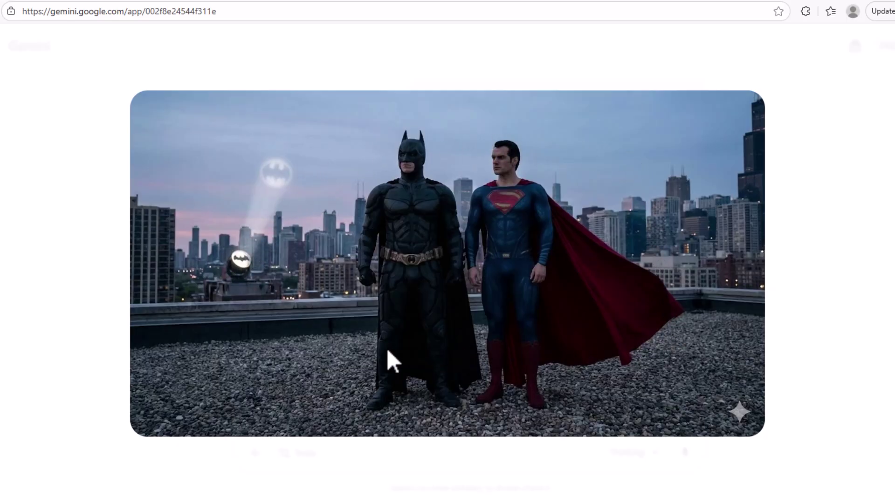
pyautogui.click(71, 169)
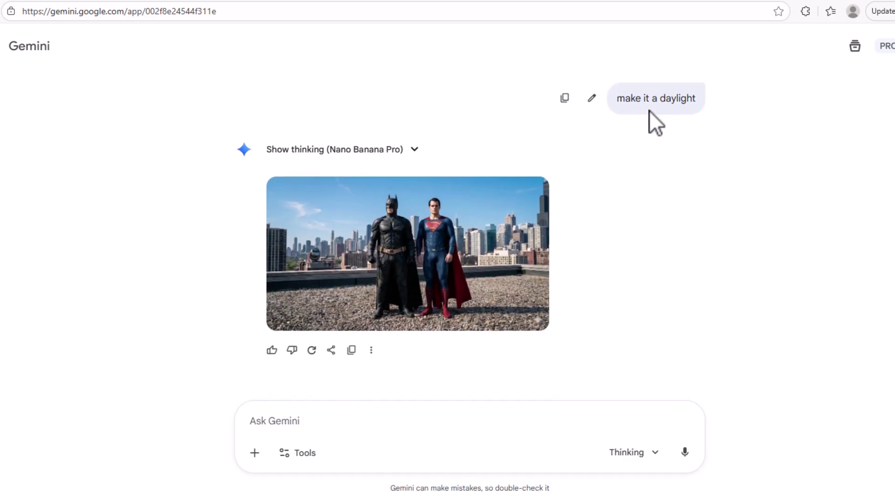
pyautogui.click(418, 259)
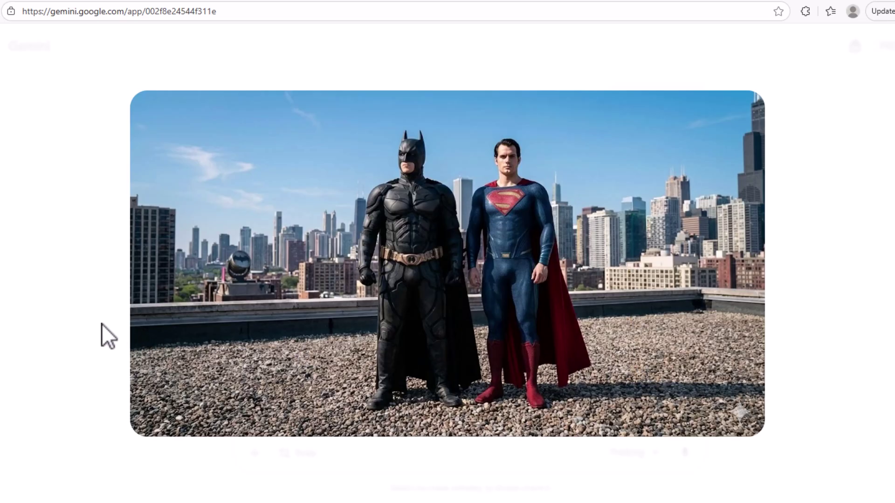
pyautogui.click(89, 315)
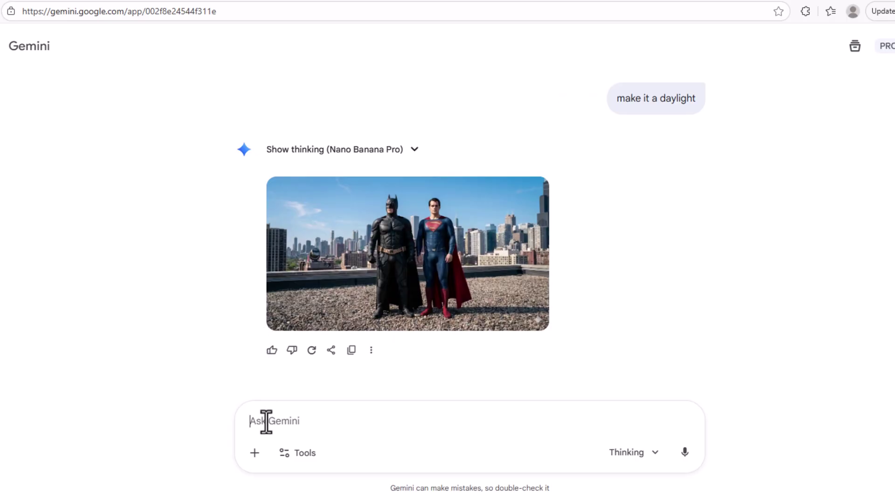
# Request the follow-up edit "relight using cinematic light rays" for the rooftop image and view the new image enlarged.
pyautogui.write('relight using cinematic light rays')
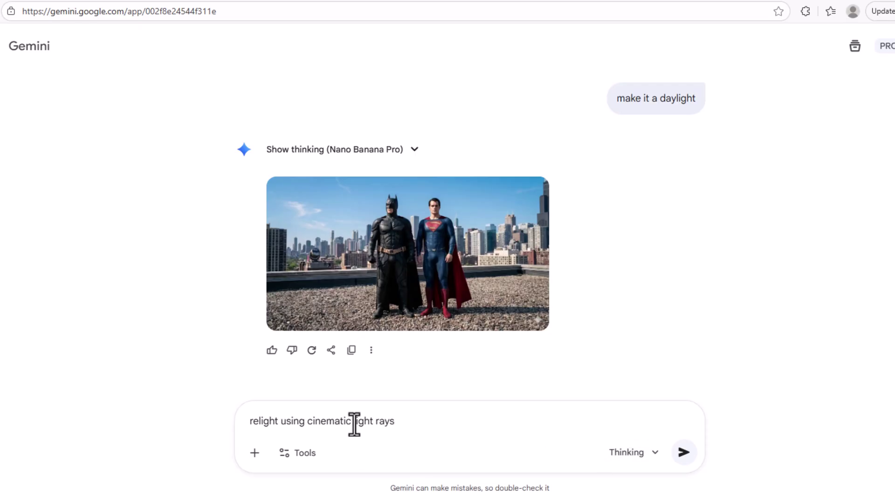
pyautogui.click(684, 452)
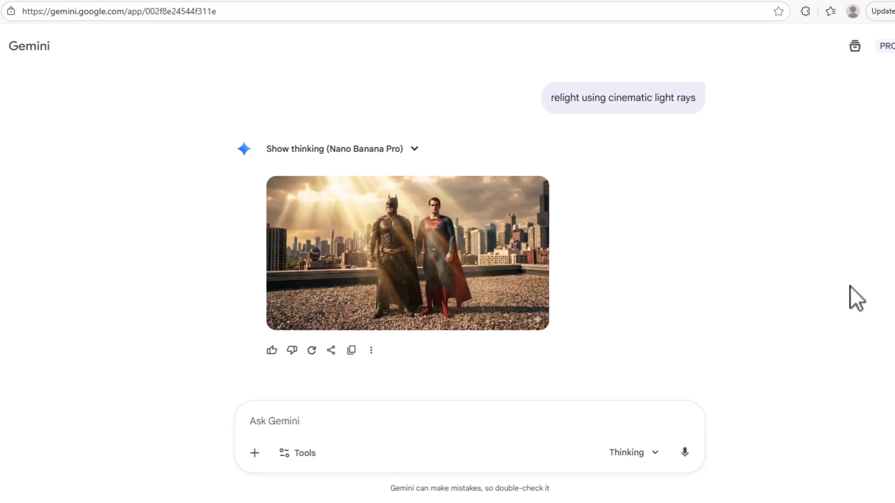
pyautogui.click(489, 260)
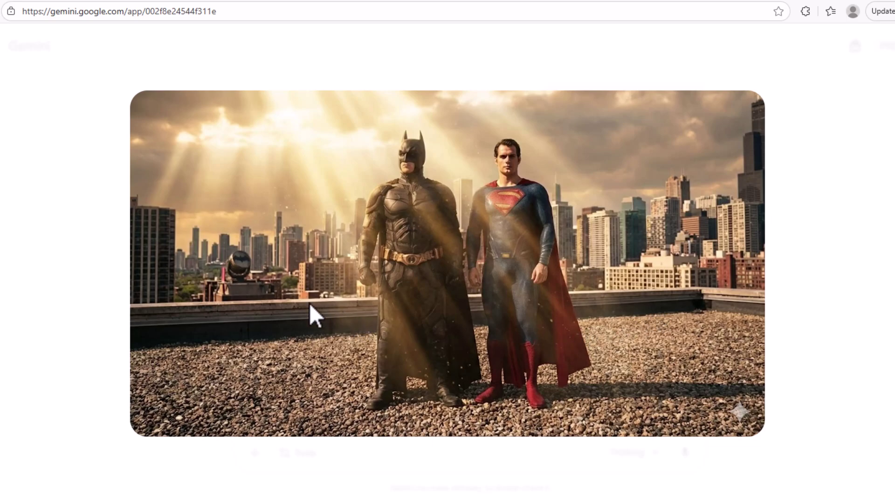
pyautogui.click(108, 224)
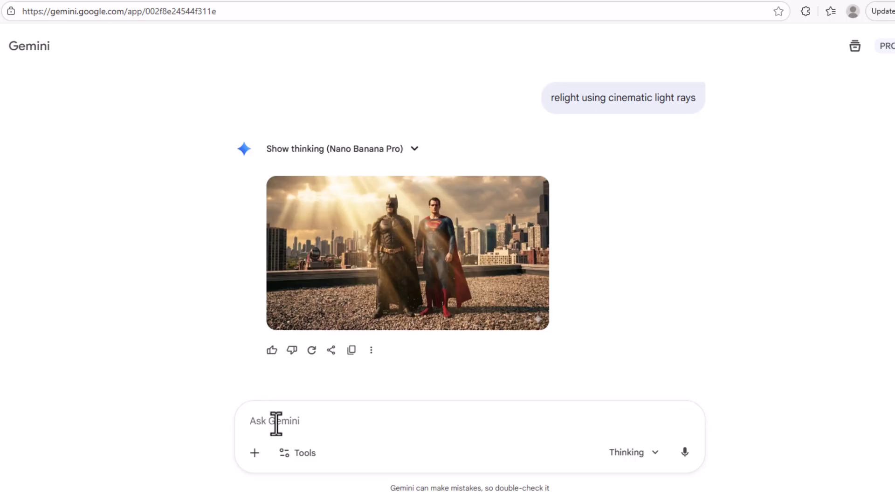
# Request the follow-up edit "relight using cinematic golden hour" and view the relit rooftop image enlarged.
pyautogui.click(275, 424)
pyautogui.write('relight using cinematic golden hour')
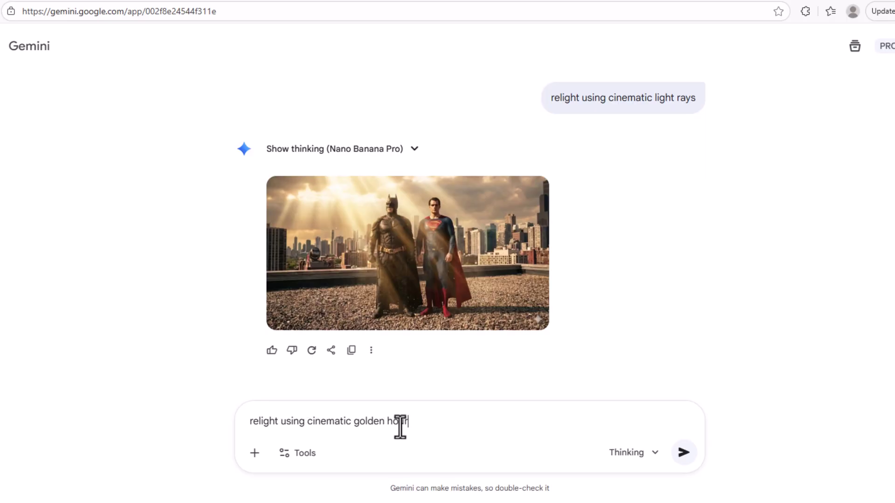
pyautogui.click(684, 452)
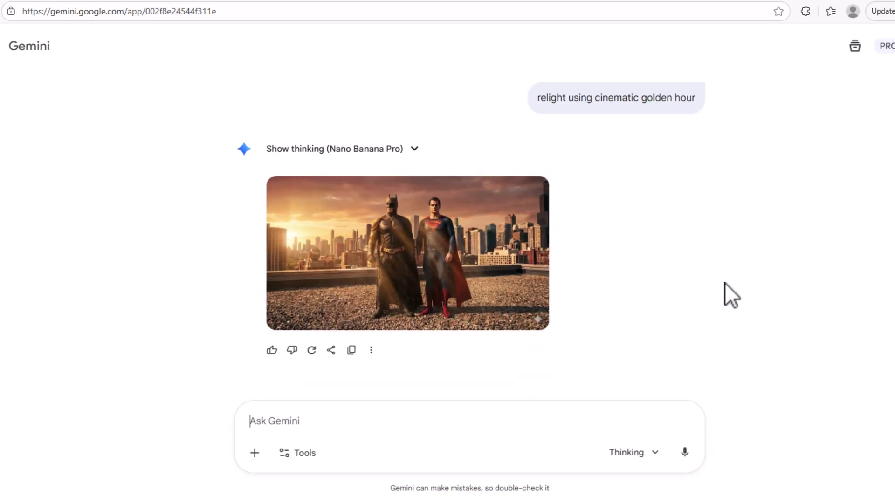
pyautogui.click(471, 257)
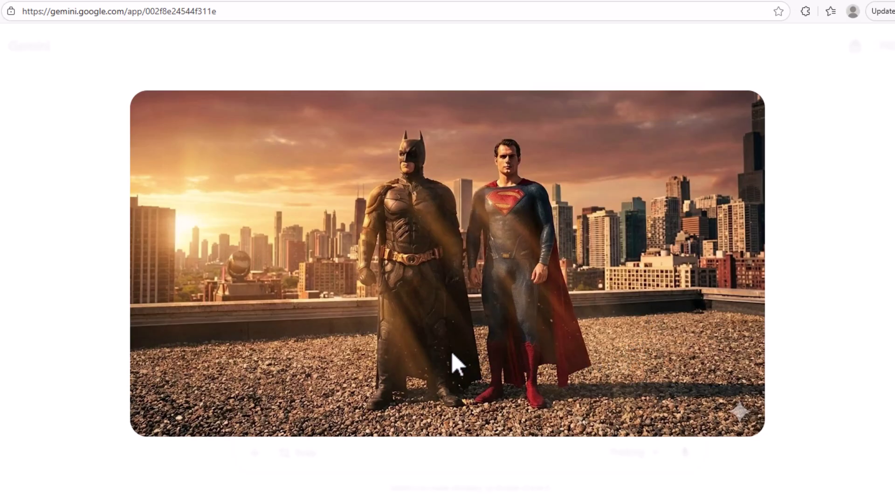
pyautogui.click(102, 308)
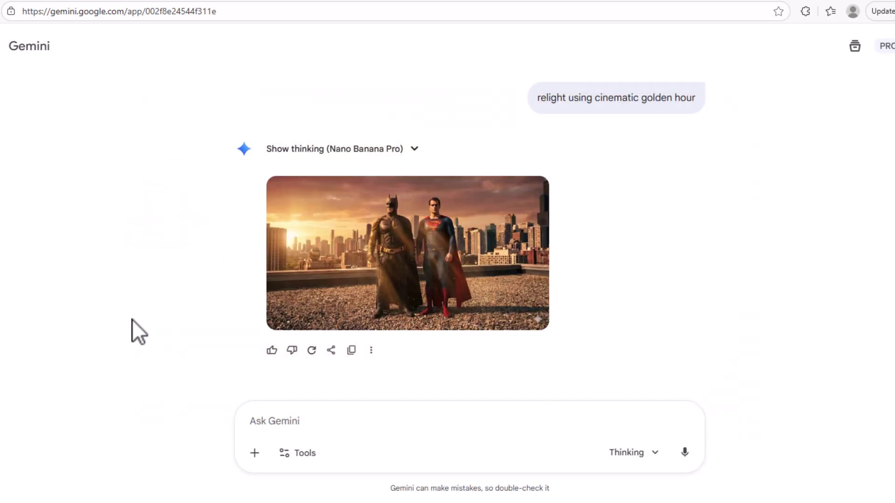
# Request the follow-up edit "add rain effects" and view the rainy rooftop image enlarged.
pyautogui.click(279, 421)
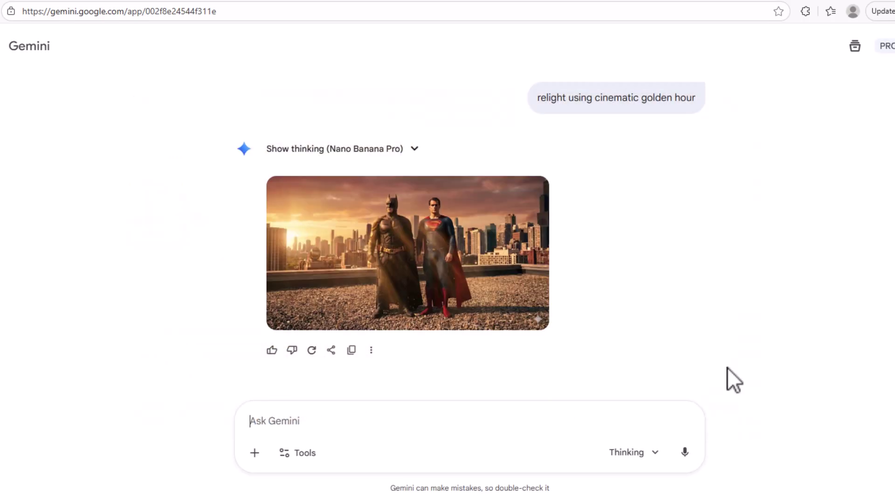
pyautogui.write('add rain effects')
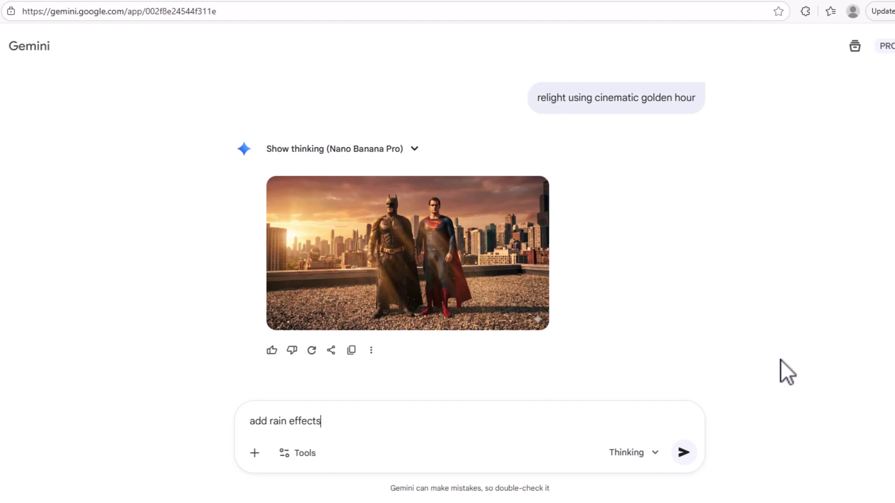
pyautogui.press('Return')
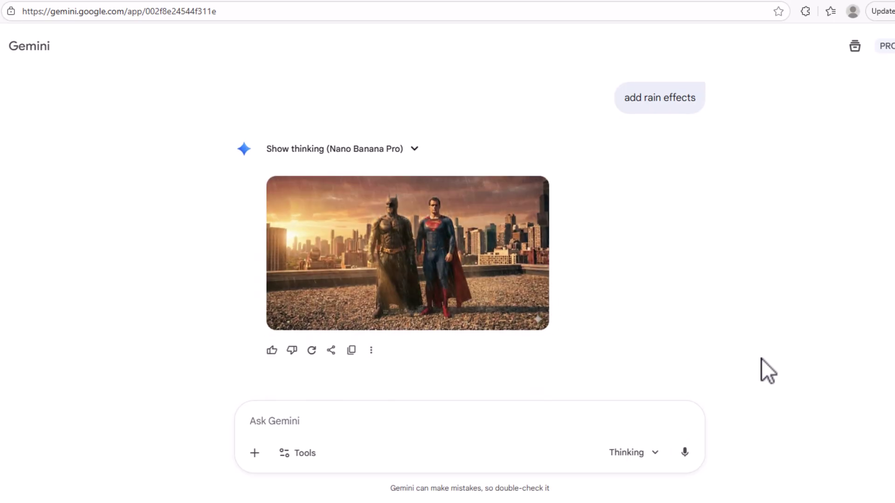
pyautogui.click(445, 275)
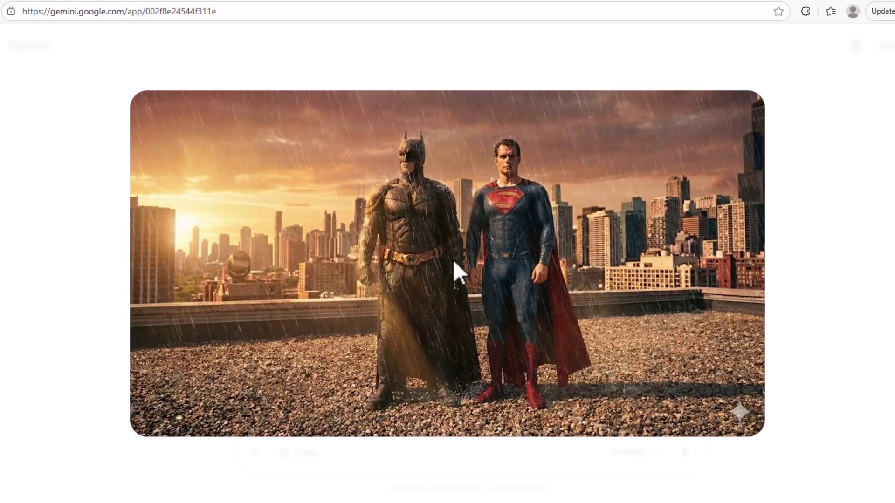
pyautogui.click(89, 289)
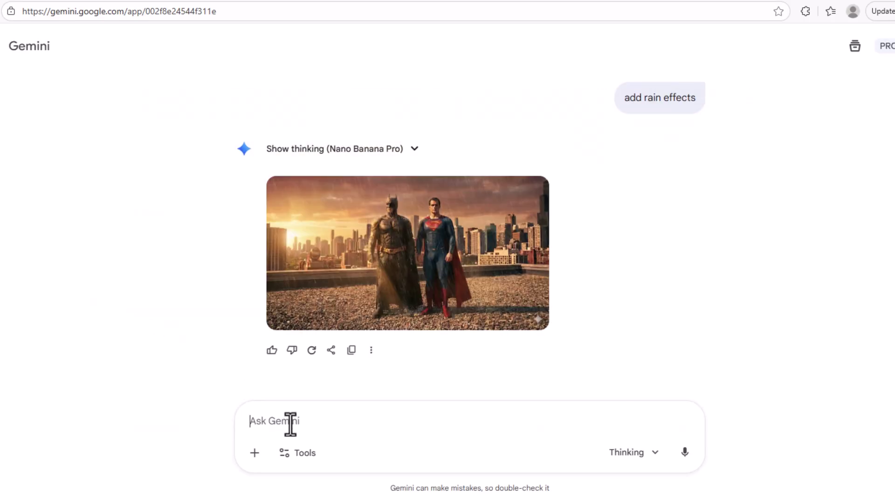
# Request the follow-up edit "revert back to daylight no effects" for the rooftop image.
pyautogui.write('revert back to daylight no effects')
pyautogui.press('Return')
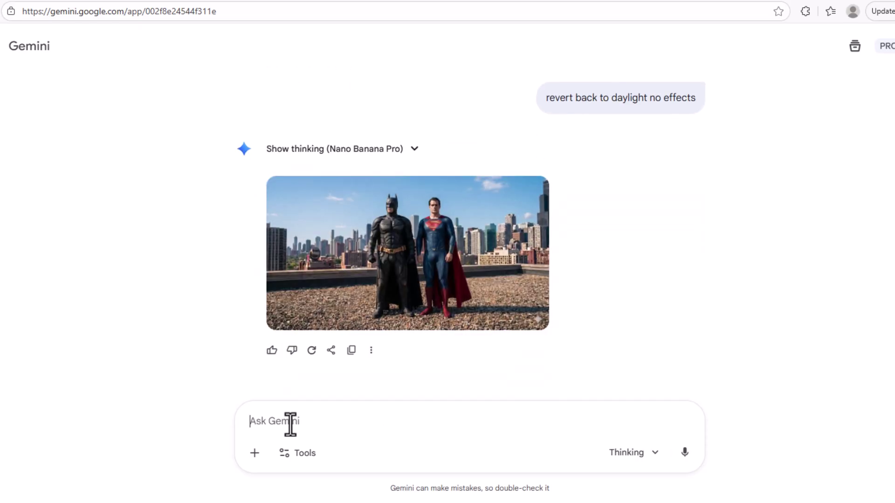
# Request the follow-up edit "make it stormy and windy" for the rooftop image and view the stormy version enlarged.
pyautogui.write('make i')
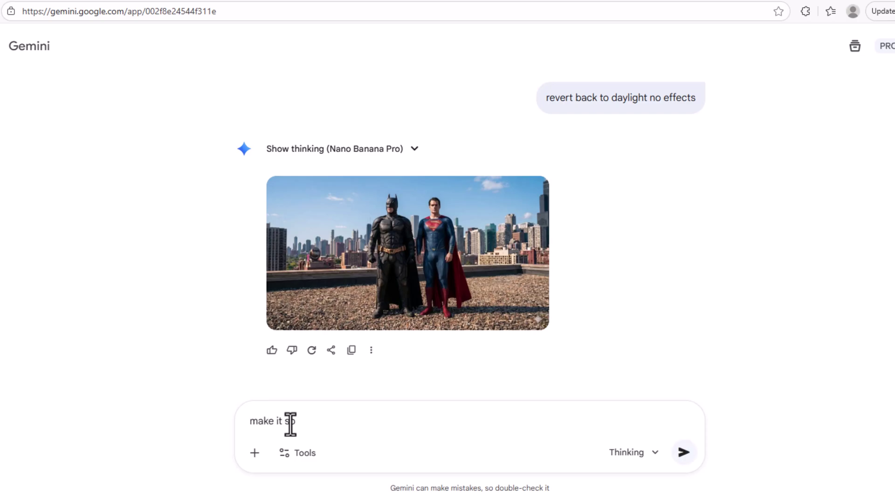
pyautogui.write('t stormy and windy')
pyautogui.press('Return')
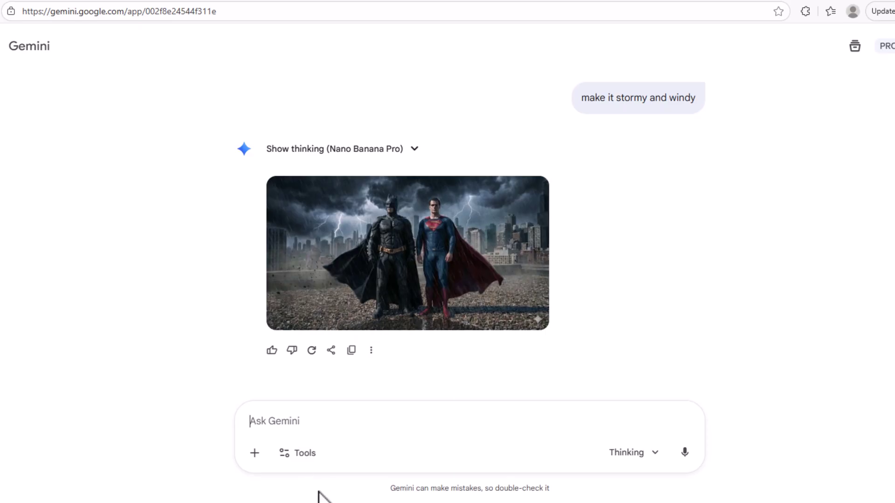
pyautogui.click(423, 252)
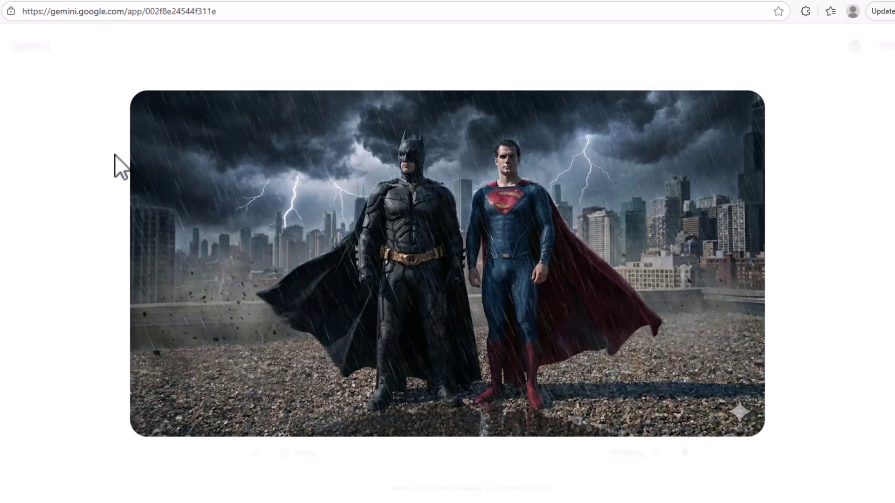
pyautogui.click(66, 198)
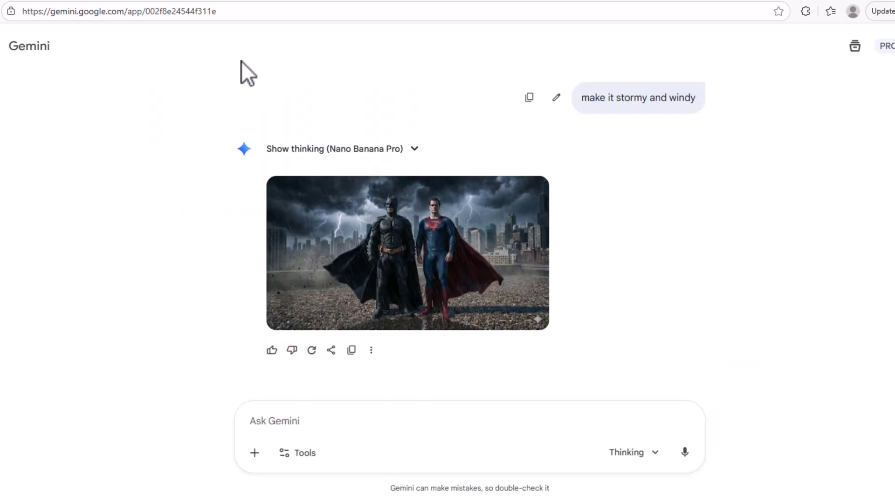
# Switch to ChatGPT and copy the whole 8-Second Batman vs Superman Fight Script, from its title through "WHO WINS?".
pyautogui.hotkey('ctrl', 'Tab')
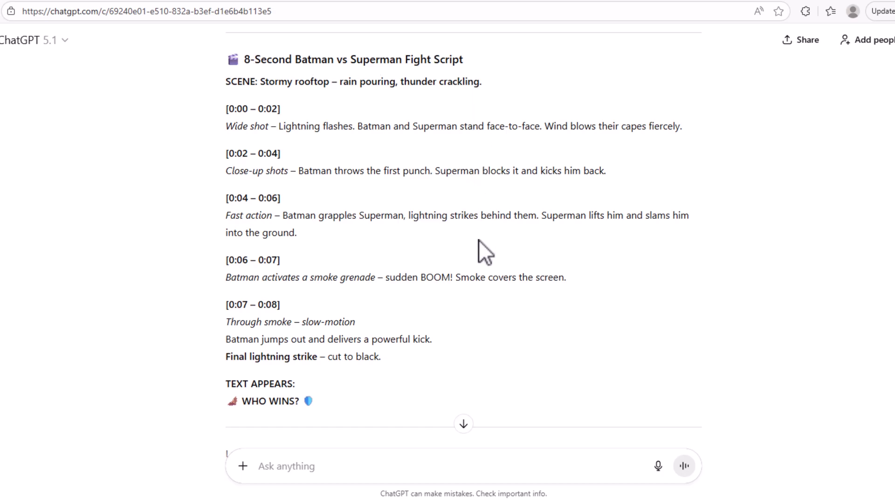
pyautogui.moveTo(228, 61); pyautogui.dragTo(335, 402)
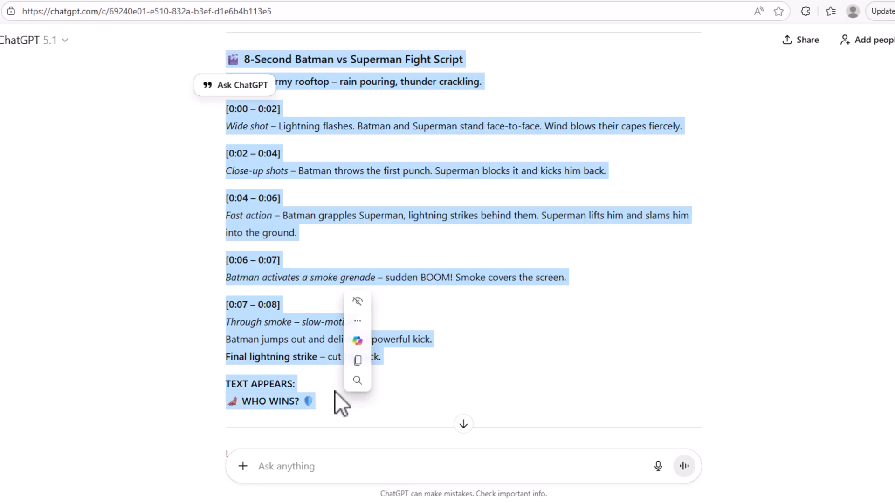
pyautogui.rightClick(316, 342)
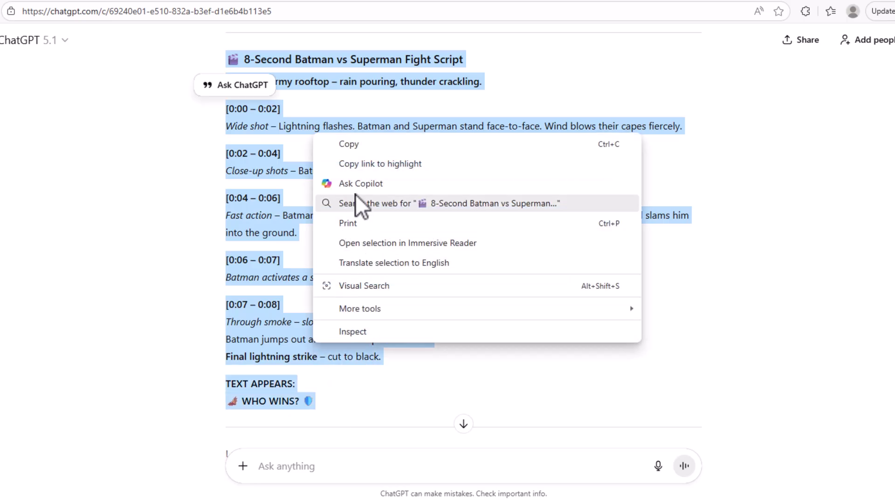
pyautogui.click(357, 145)
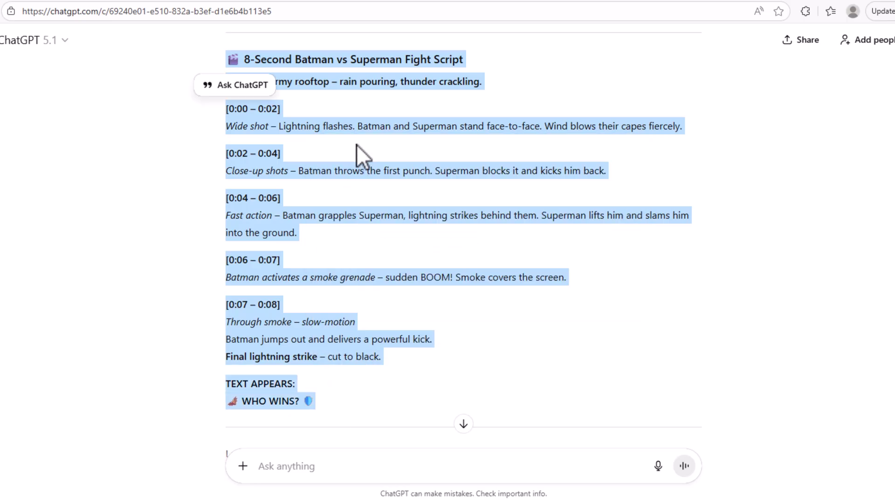
pyautogui.click(188, 199)
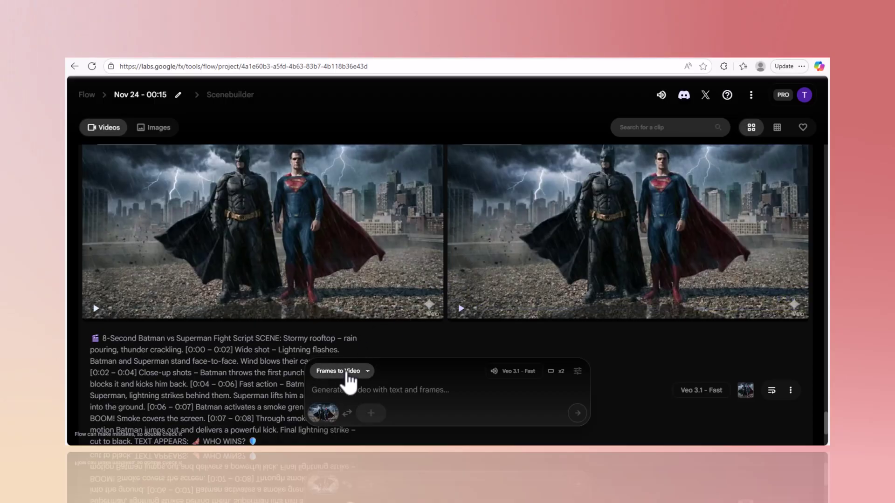
# In Google Flow, choose Frames to Video with the stormy rooftop first frame, paste the copied fight script as the prompt and review it.
pyautogui.click(367, 373)
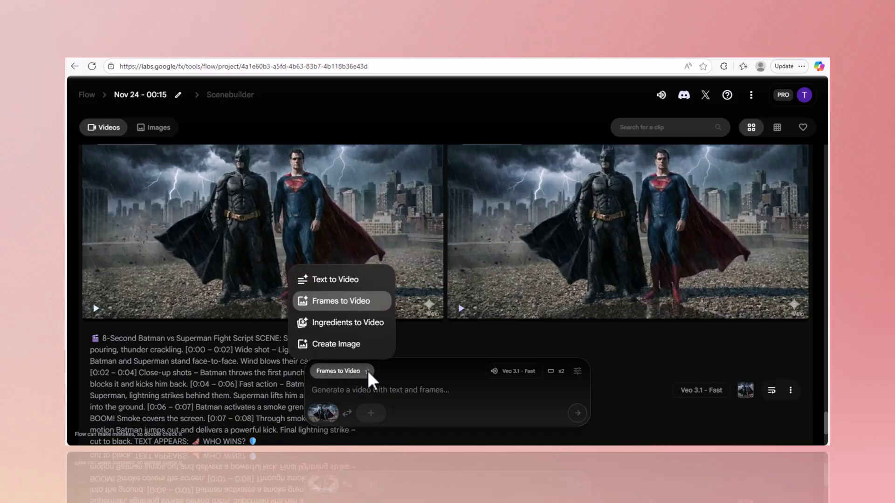
pyautogui.click(337, 307)
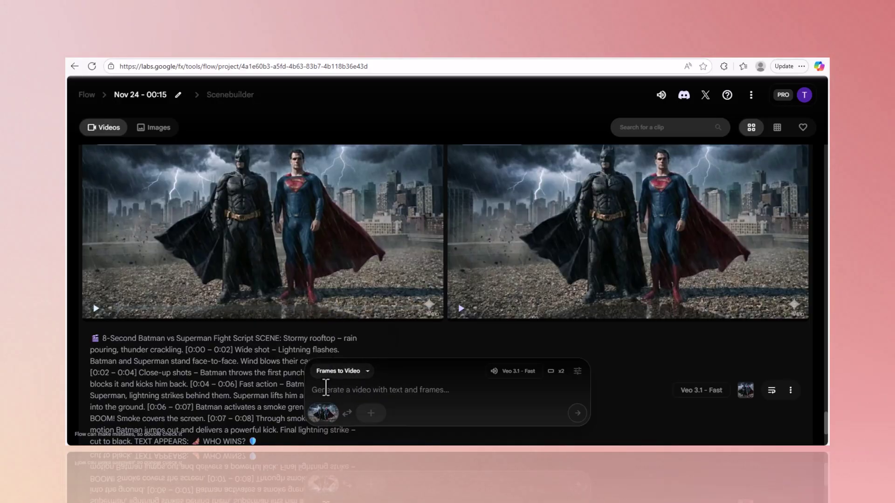
pyautogui.moveTo(329, 426)
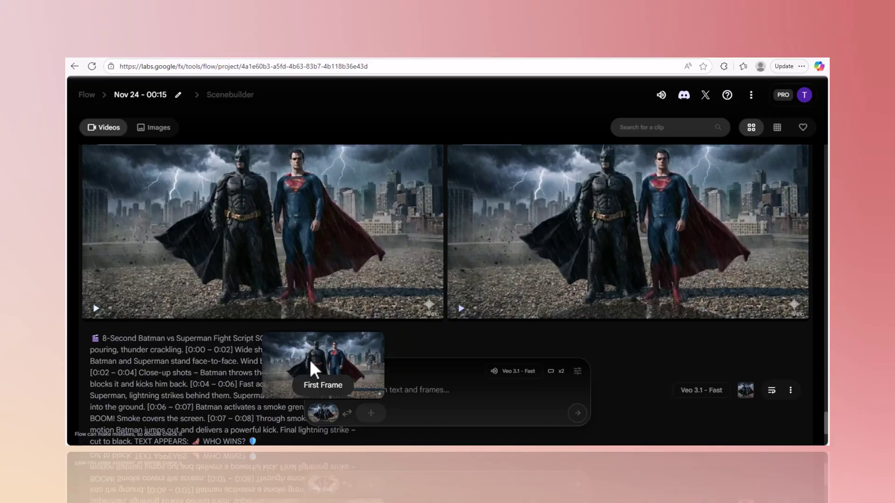
pyautogui.click(322, 392)
pyautogui.hotkey('ctrl', 'v')
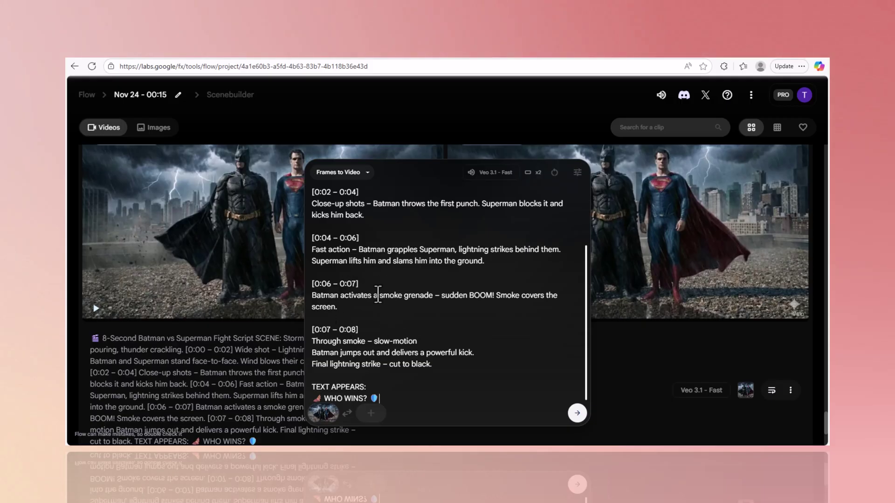
pyautogui.scroll(3, 393, 312)
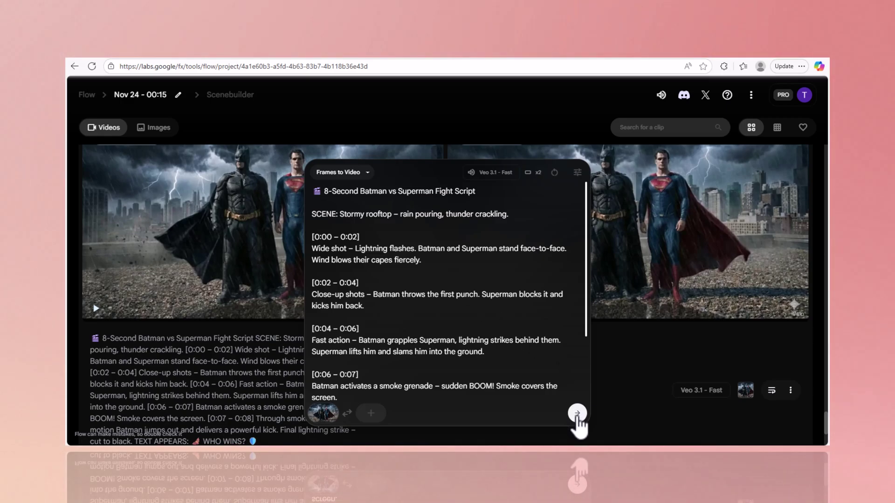
# Play the generated Batman and Superman video clips in the Flow project.
pyautogui.click(94, 355)
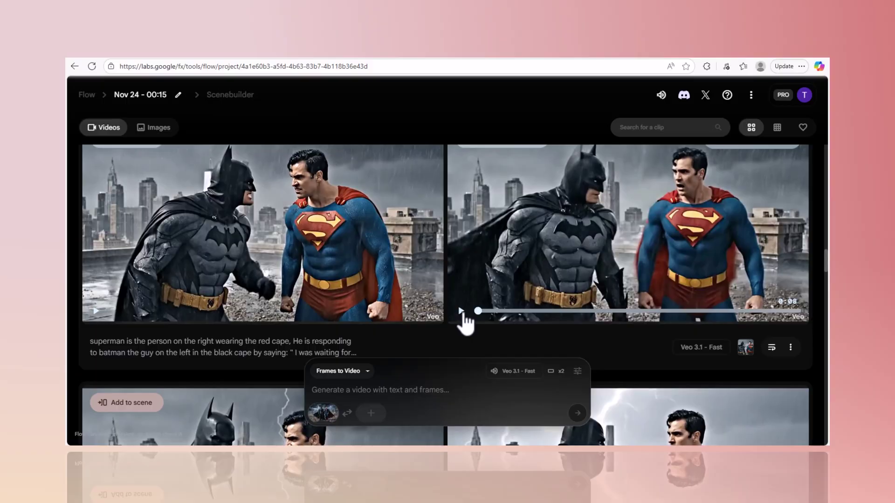
pyautogui.click(461, 311)
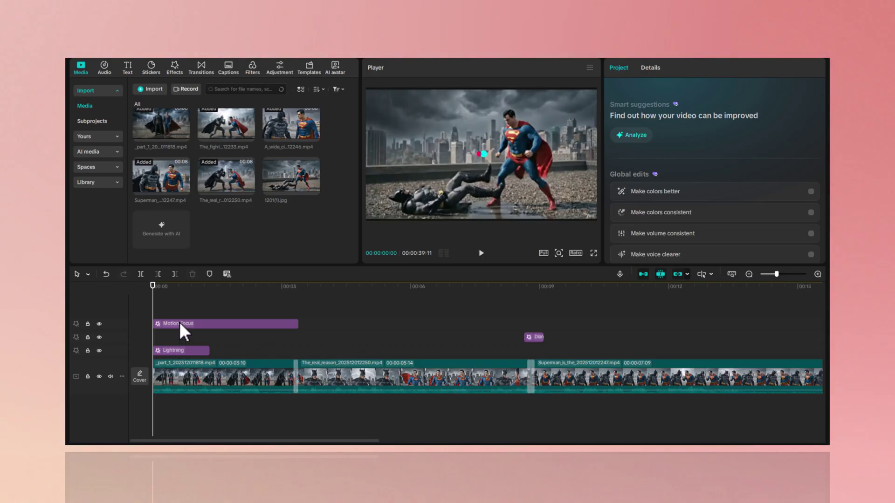
# In CapCut, browse the trending video effects and inspect the Motion Focus and Lightning effects placed over the opening clip.
pyautogui.click(176, 68)
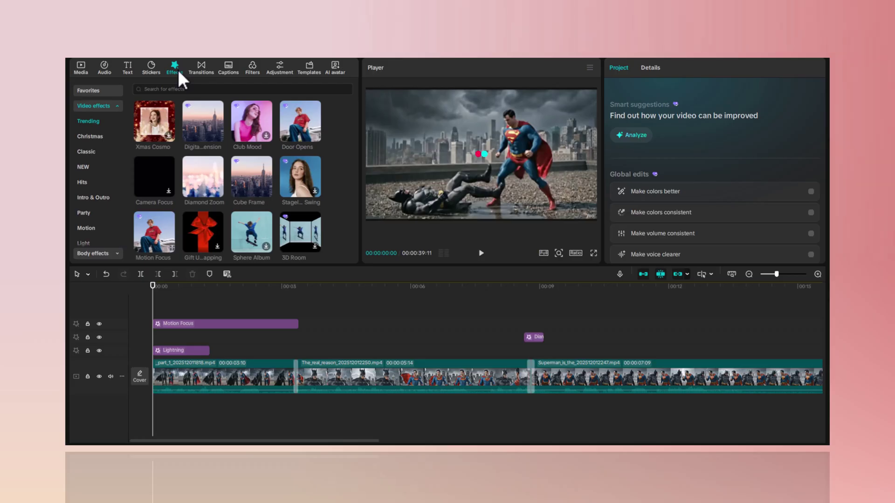
pyautogui.scroll(-2, 263, 226)
pyautogui.scroll(-5, 268, 220)
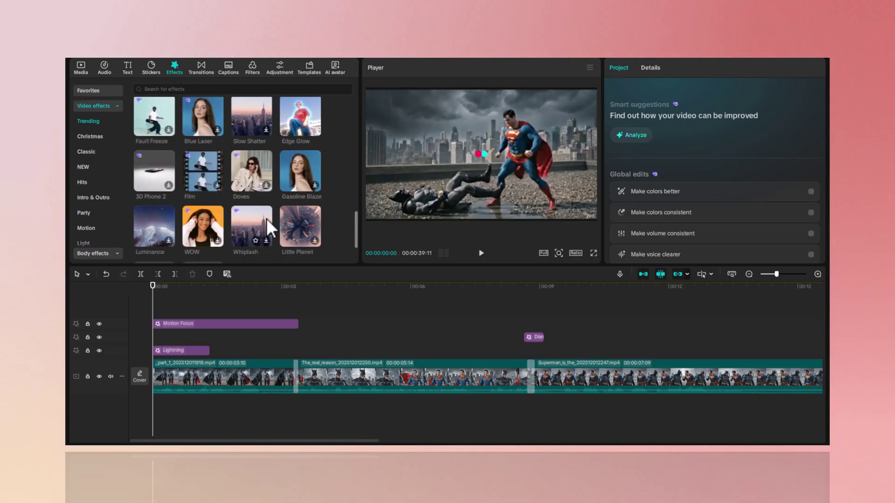
pyautogui.click(171, 326)
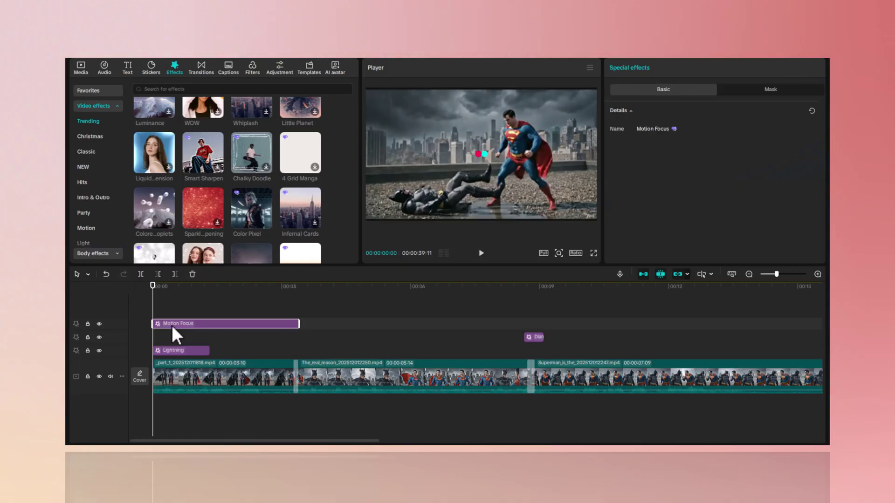
pyautogui.click(177, 351)
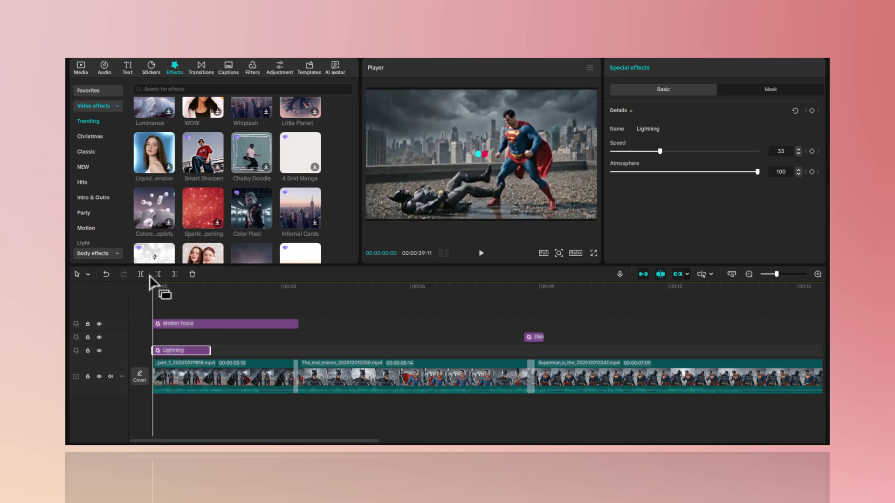
# Play the start of the timeline to preview the opening clip's effects, then stop and select the Lightning effect.
pyautogui.click(139, 315)
pyautogui.press('space')
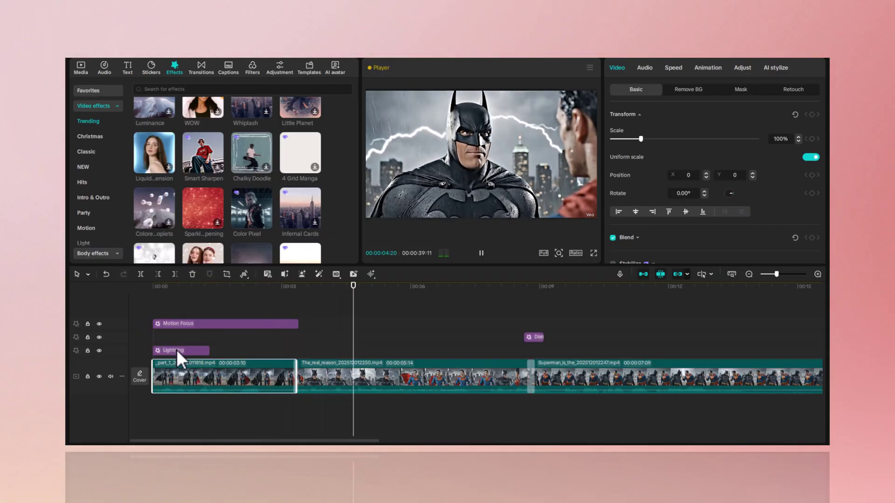
pyautogui.press('space')
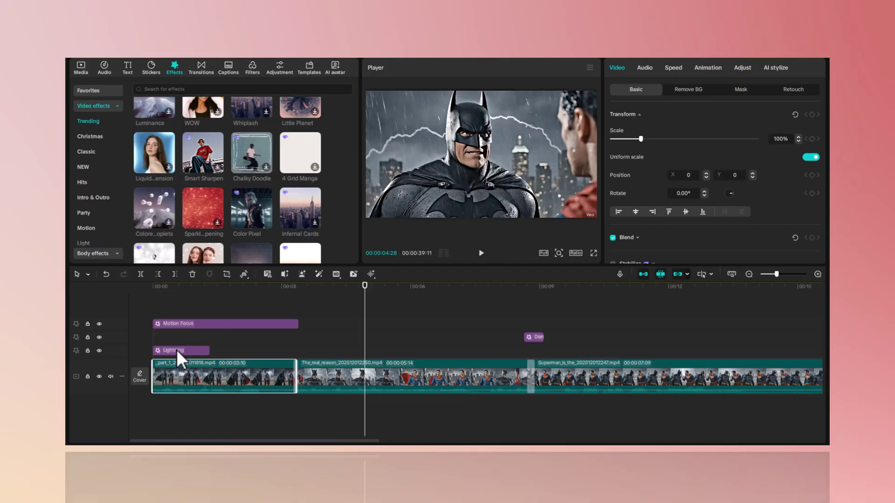
pyautogui.click(177, 350)
# Place the playhead at the cut between the first two clips and show the available transitions.
pyautogui.moveTo(197, 287); pyautogui.dragTo(294, 304)
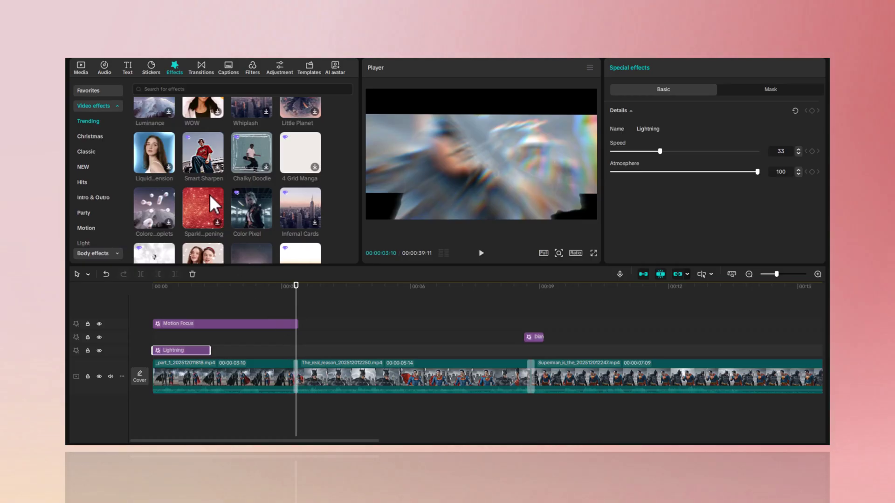
pyautogui.click(201, 70)
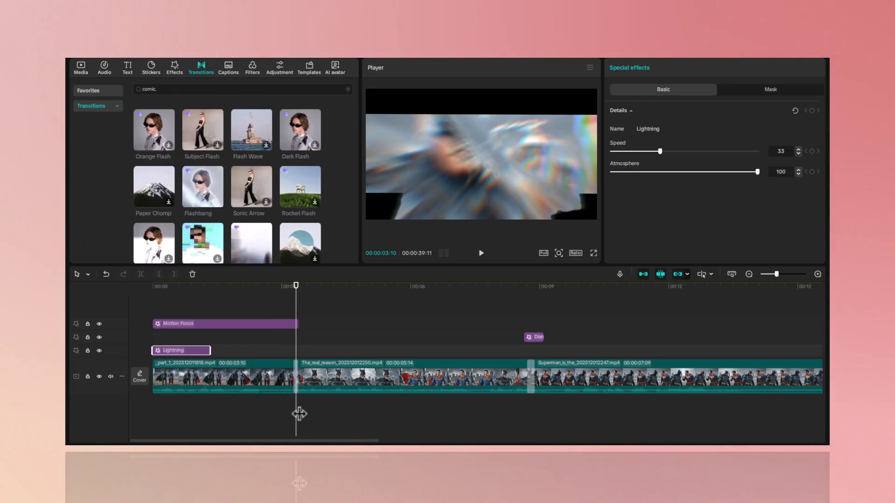
pyautogui.moveTo(248, 254); pyautogui.dragTo(291, 348)
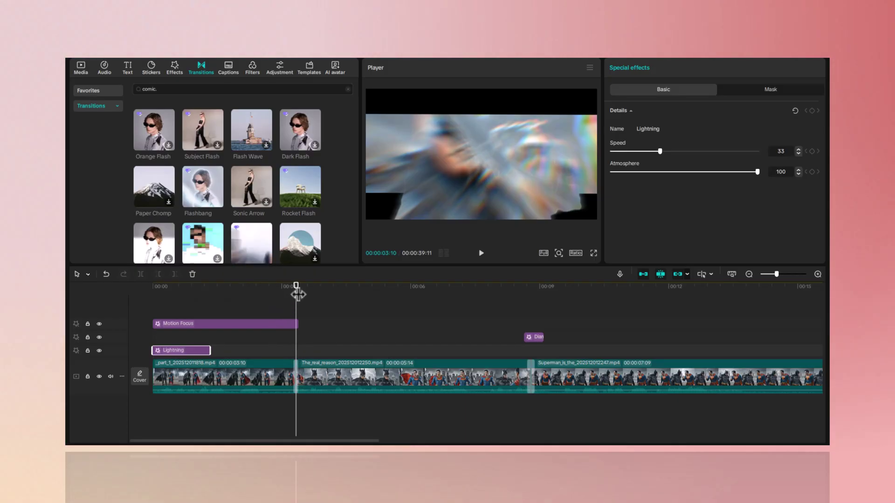
# Inspect the Diamond Zoom effect's settings and scrub across the cut between the second and third clips.
pyautogui.moveTo(299, 294); pyautogui.dragTo(512, 316)
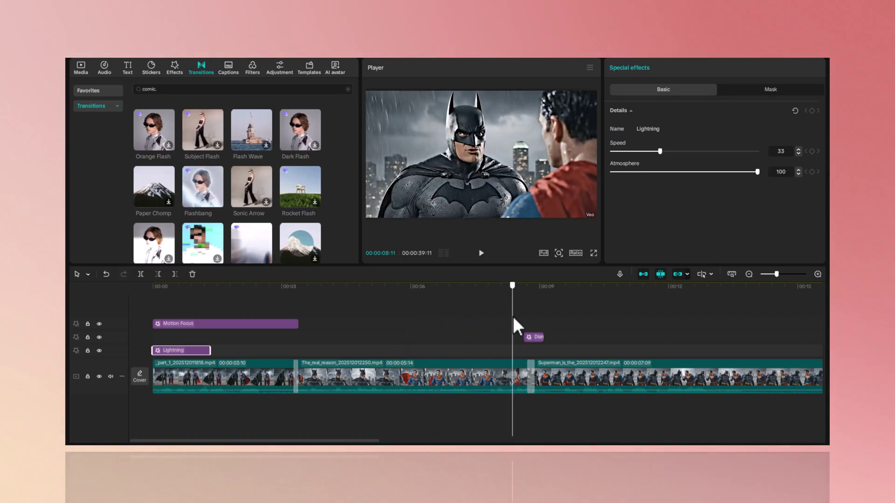
pyautogui.click(538, 337)
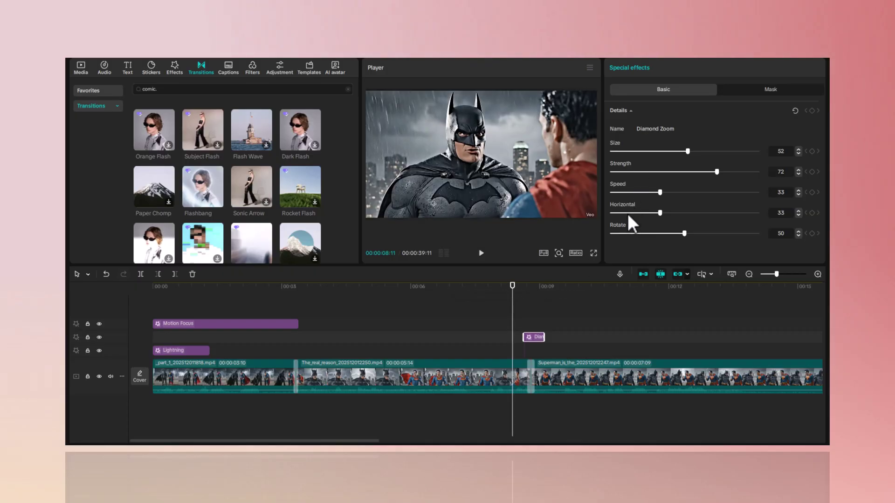
pyautogui.moveTo(514, 294); pyautogui.dragTo(531, 295)
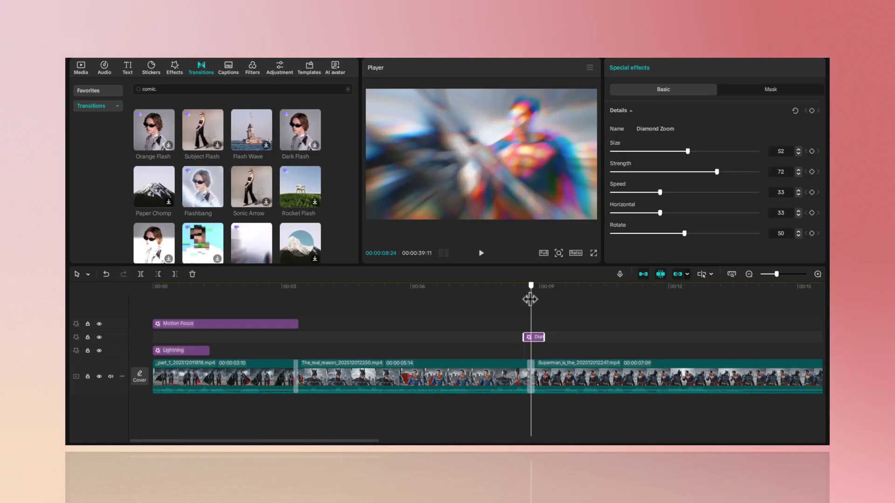
pyautogui.moveTo(530, 300); pyautogui.dragTo(518, 300)
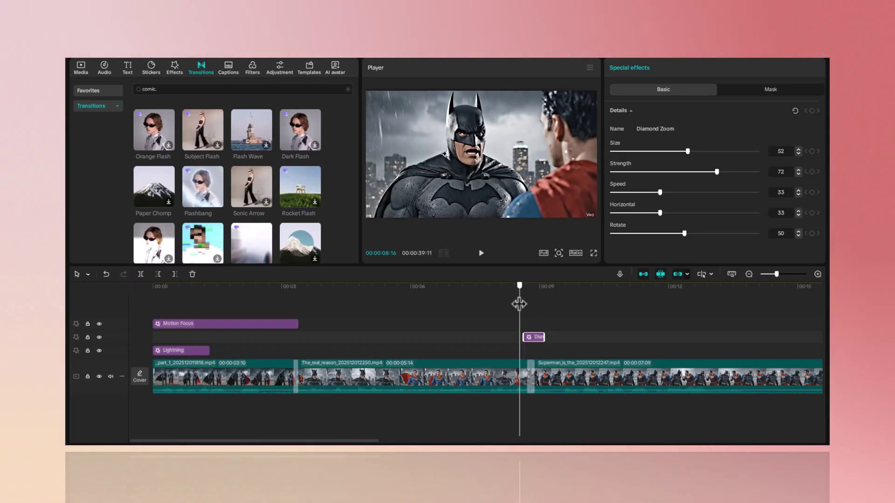
# Inspect the Hyper Ripple transition between the second and third clips and play through the cut twice.
pyautogui.click(531, 369)
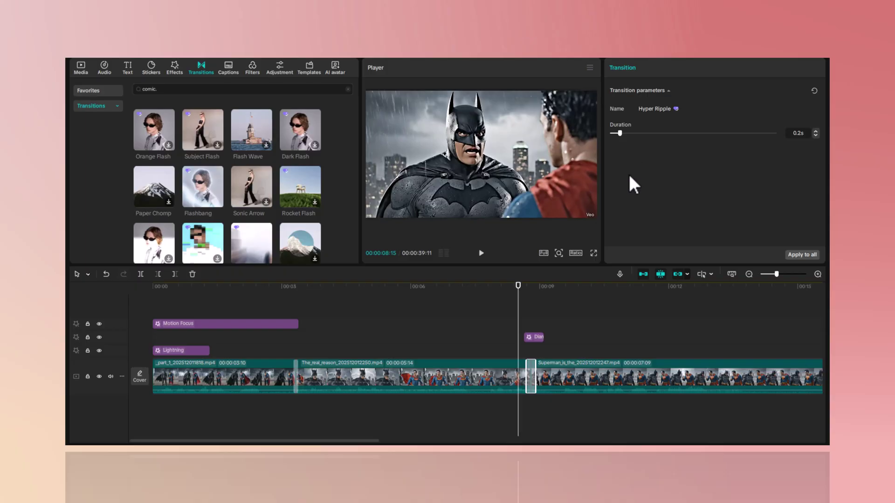
pyautogui.moveTo(518, 285); pyautogui.dragTo(519, 309)
pyautogui.press('space')
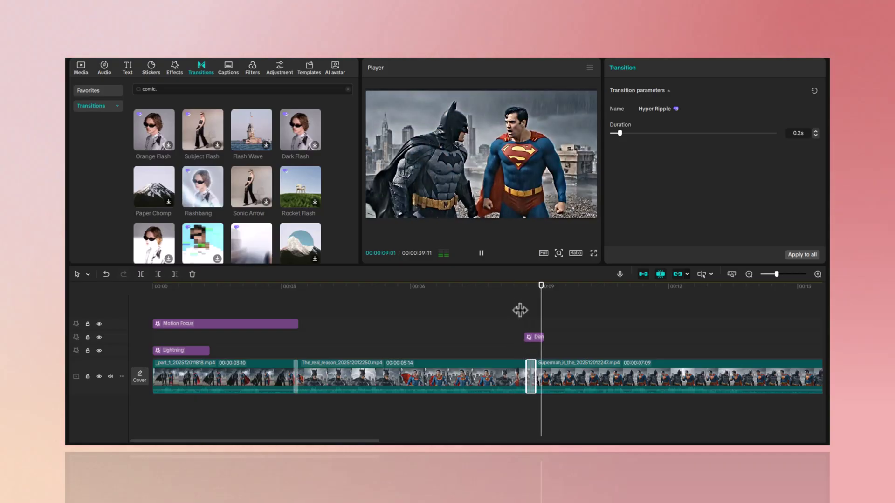
pyautogui.press('space')
pyautogui.click(515, 286)
pyautogui.press('space')
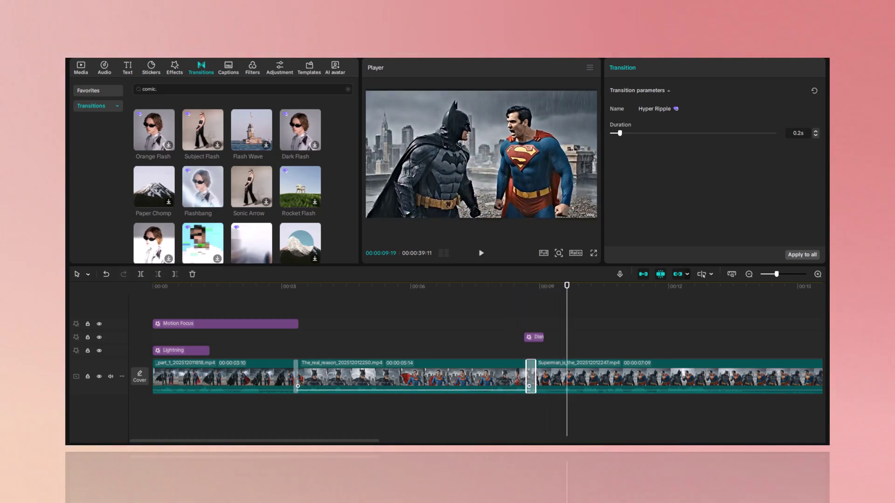
# Scrub to the transition between the third clip and the wide cinematic clip to preview it.
pyautogui.moveTo(374, 441); pyautogui.dragTo(493, 439)
pyautogui.click(494, 289)
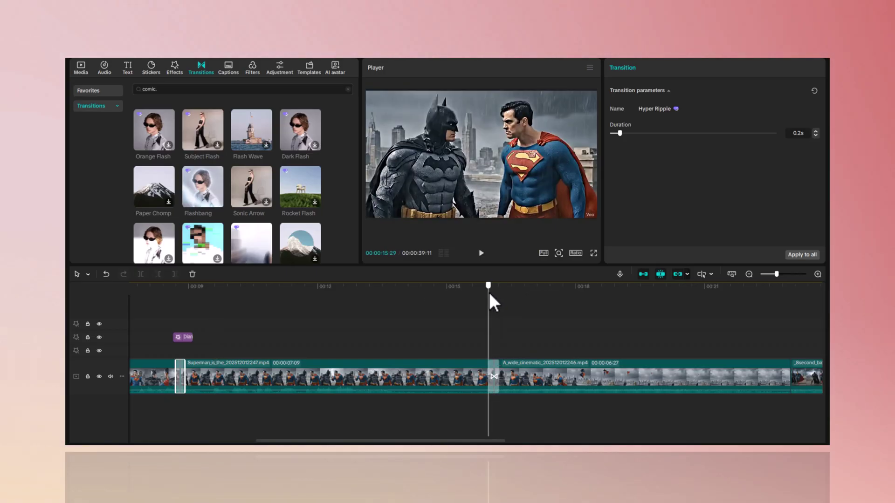
pyautogui.moveTo(496, 291); pyautogui.dragTo(494, 296)
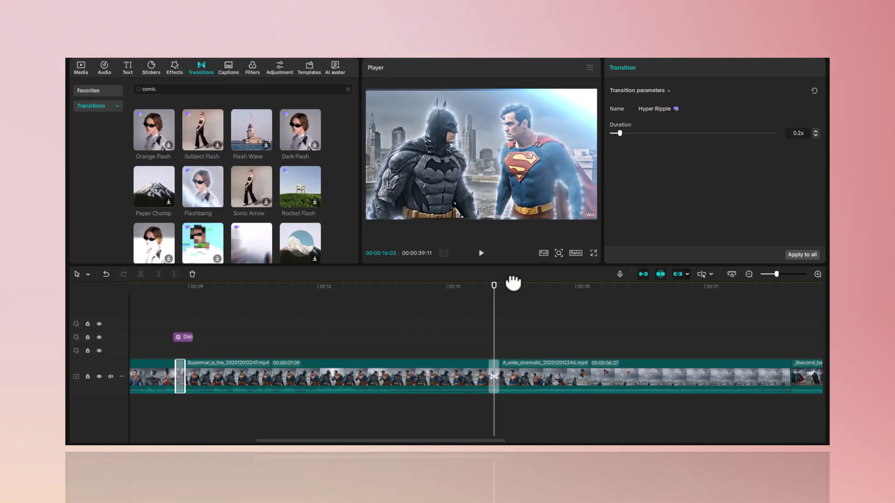
# Scrub through the remaining fight clips to the timeline's last clip and return the view to the beginning.
pyautogui.moveTo(517, 300); pyautogui.dragTo(737, 336)
pyautogui.moveTo(358, 441); pyautogui.dragTo(573, 443)
pyautogui.moveTo(211, 287); pyautogui.dragTo(400, 352)
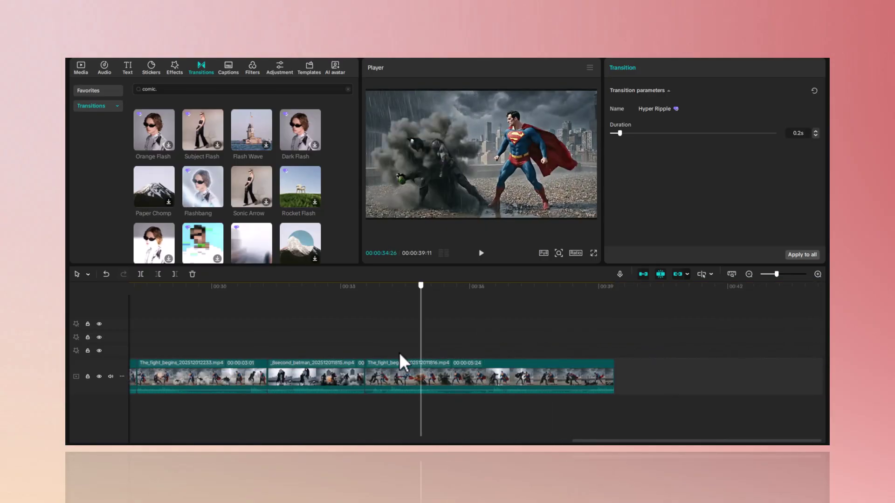
pyautogui.hscroll(-15, 399, 326)
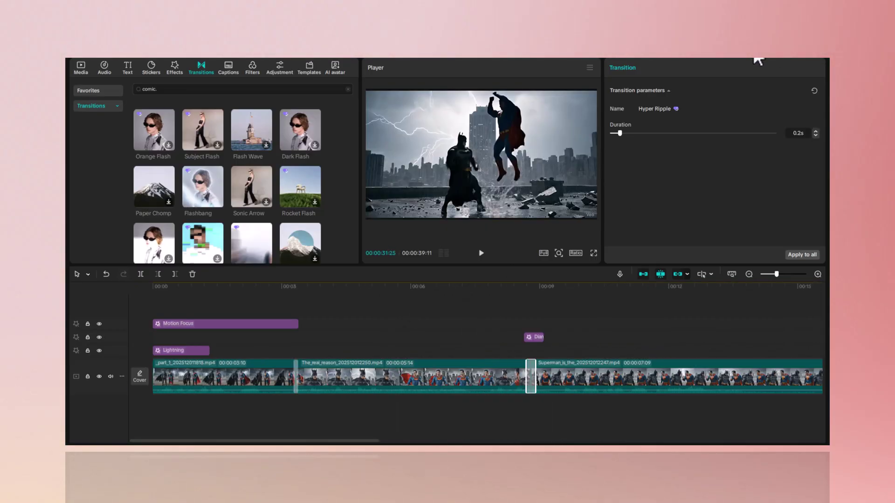